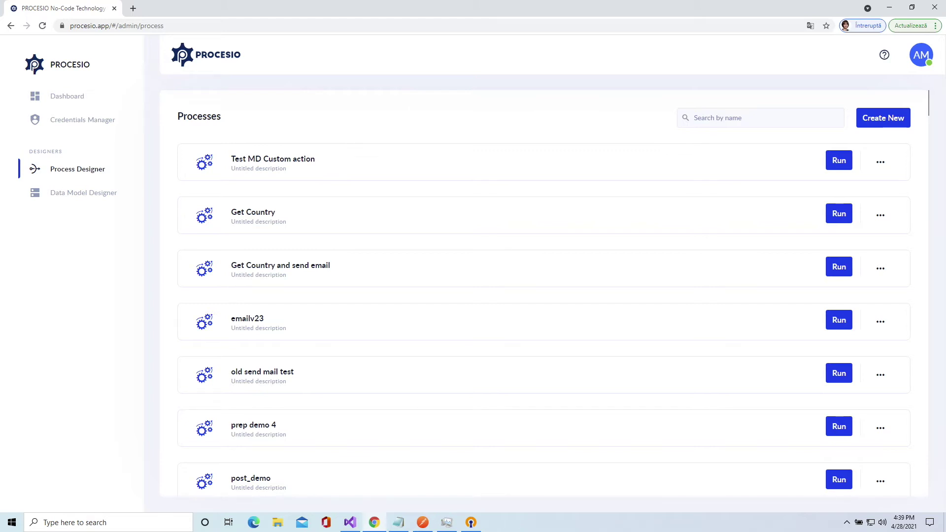
# - After reviewing the saved credentials, create a new process titled 'DEMO: order confirmation process'
pyautogui.click(90, 124)
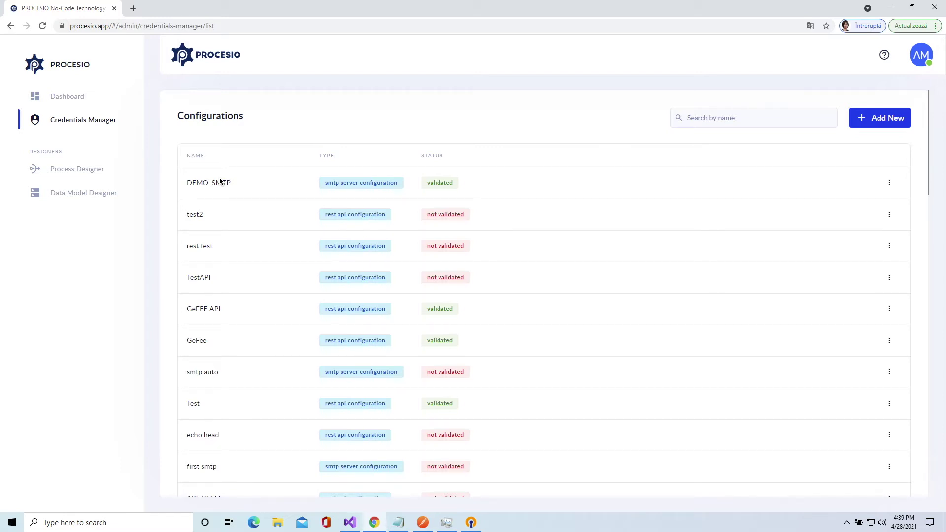
pyautogui.click(68, 174)
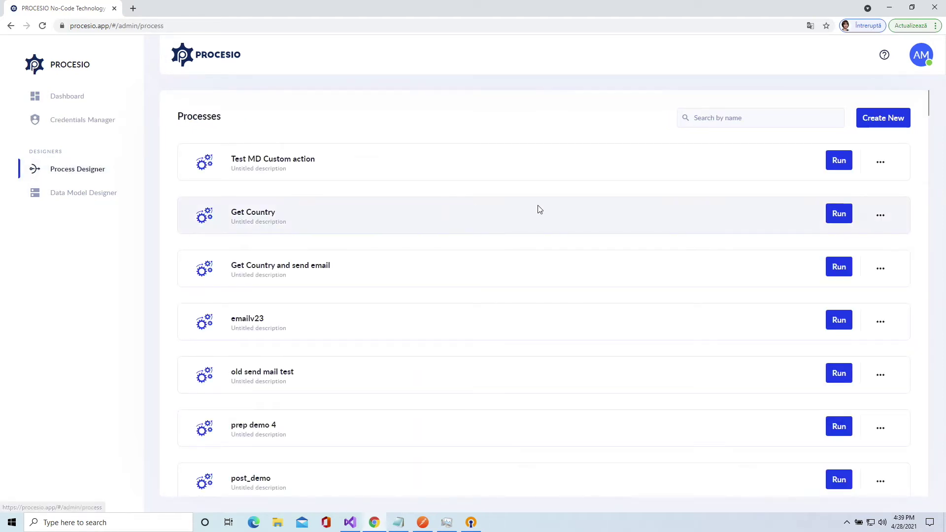
pyautogui.click(879, 123)
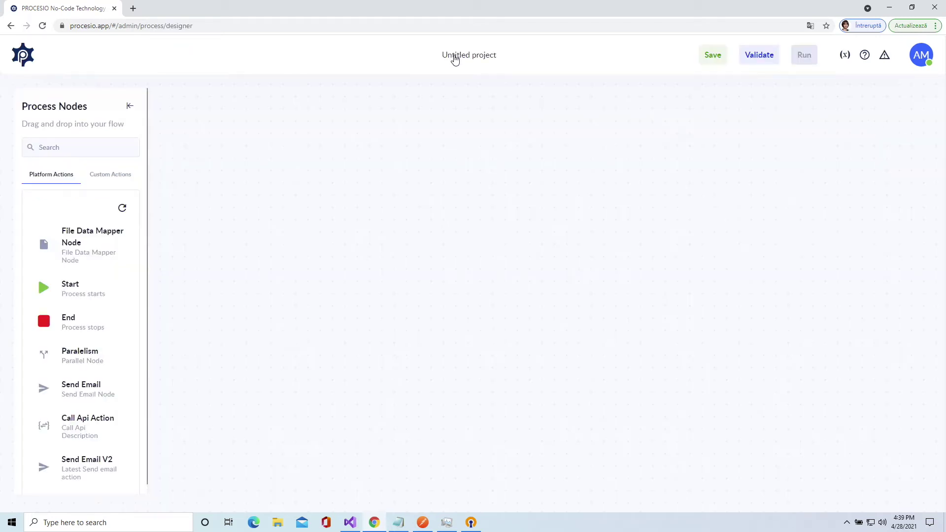
pyautogui.click(454, 56)
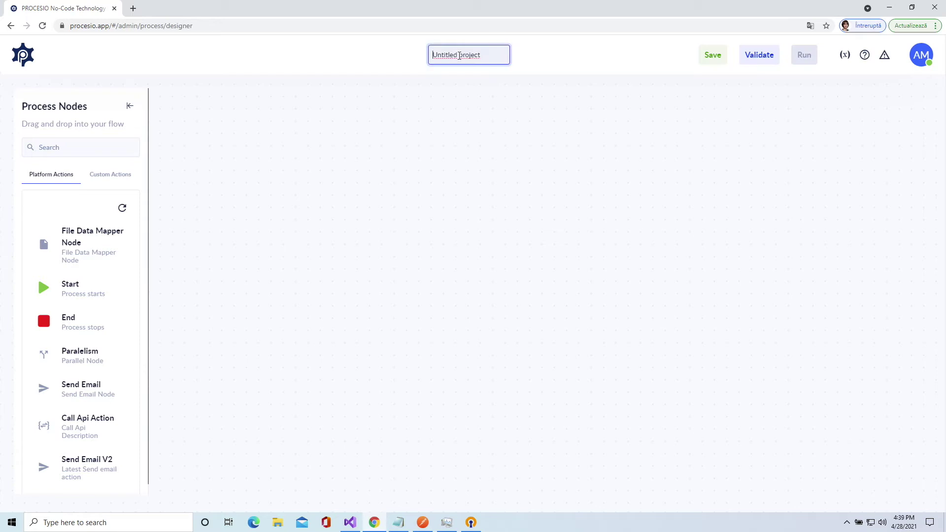
pyautogui.moveTo(488, 55); pyautogui.dragTo(434, 55)
pyautogui.write('DEMO')
pyautogui.write(': order confirm')
pyautogui.write('ation')
pyautogui.write(' process')
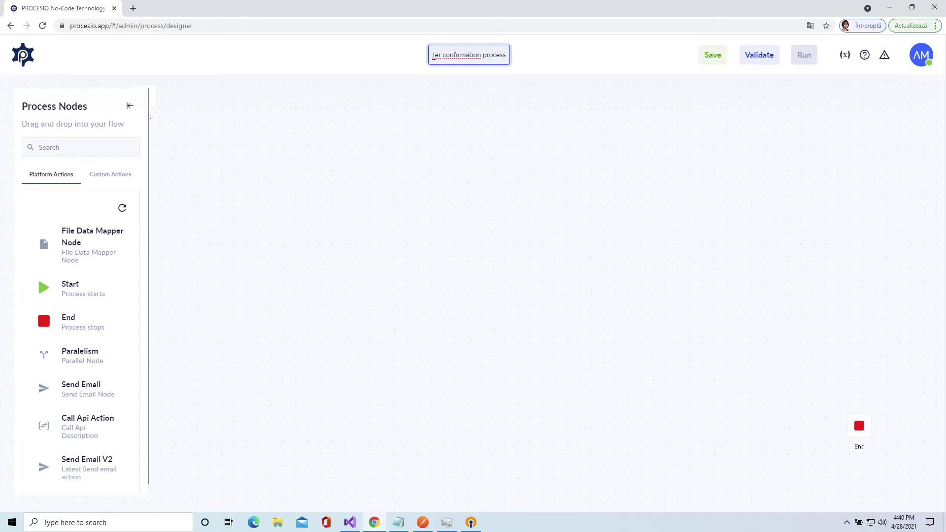
pyautogui.click(442, 158)
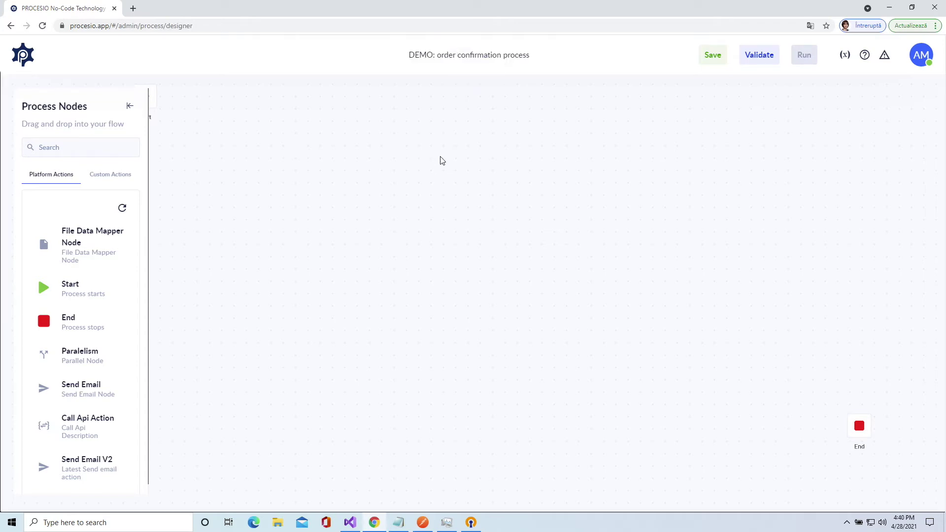
# - Place Send Email V2 and Call Api Action nodes on the canvas alongside End
pyautogui.moveTo(859, 434); pyautogui.dragTo(433, 327)
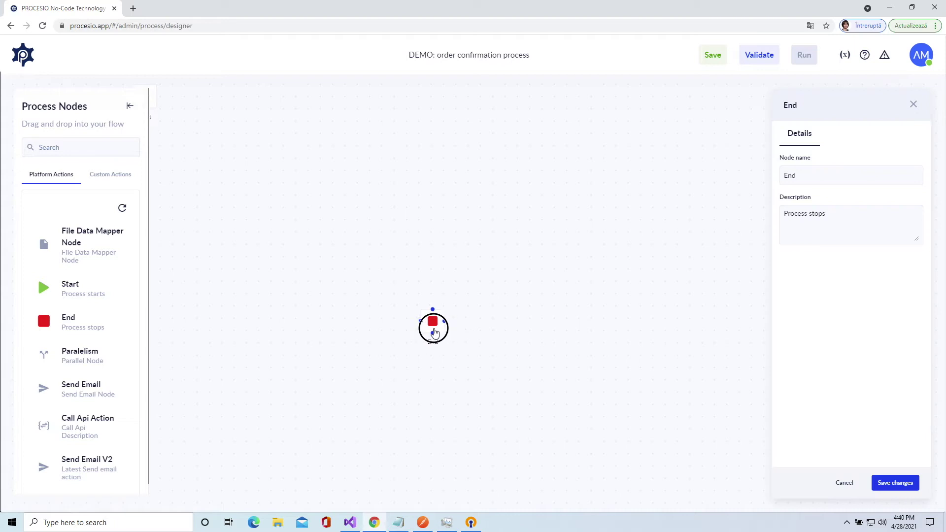
pyautogui.moveTo(253, 266); pyautogui.dragTo(345, 279)
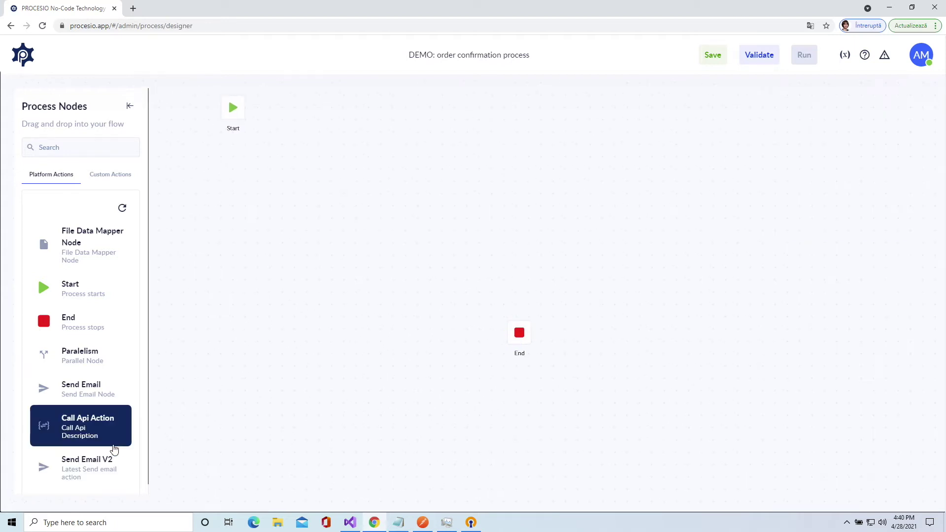
pyautogui.moveTo(77, 471); pyautogui.dragTo(288, 221)
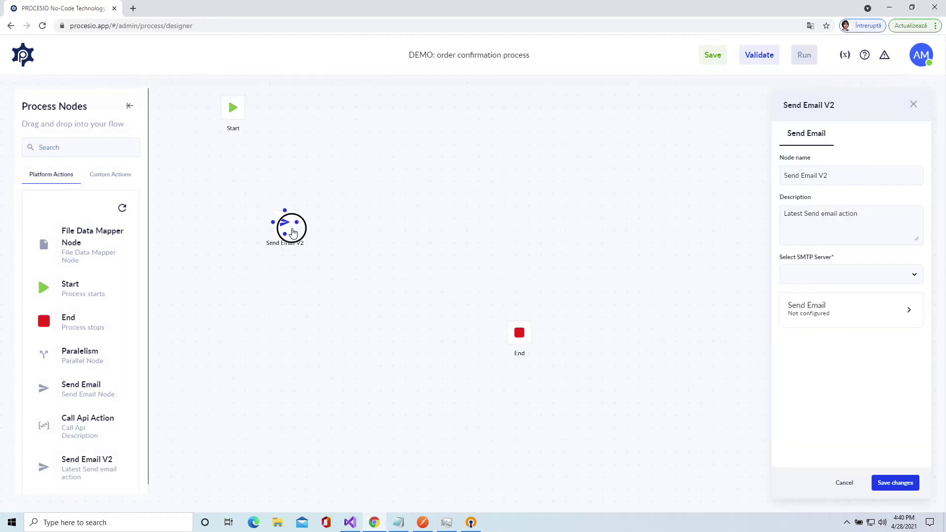
pyautogui.moveTo(86, 422); pyautogui.dragTo(372, 319)
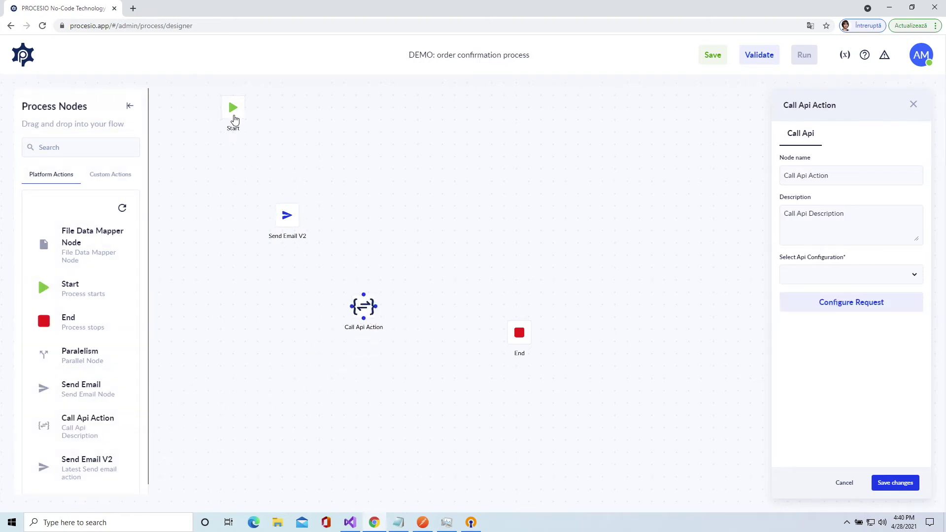
# - Chain Start → Send Email V2 → Call Api Action → End, then bring up the process variables
pyautogui.click(234, 122)
pyautogui.moveTo(234, 121); pyautogui.dragTo(518, 333)
pyautogui.click(363, 350)
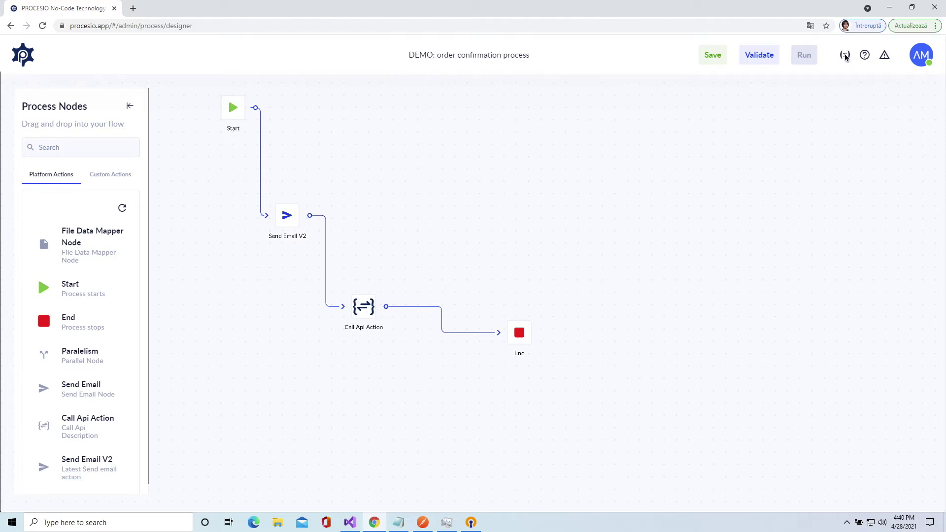
pyautogui.click(846, 57)
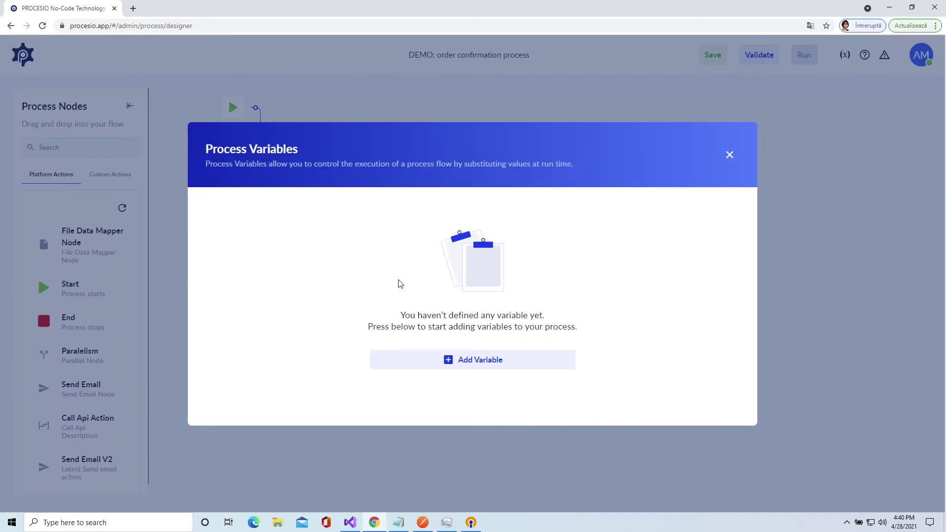
# - Add customerName as a String input variable and save it
pyautogui.click(513, 364)
pyautogui.click(339, 282)
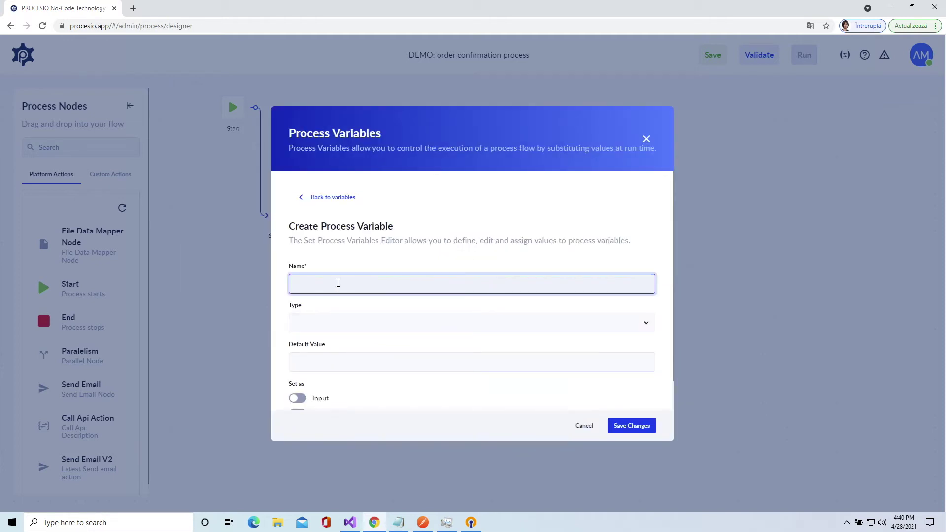
pyautogui.write('customer')
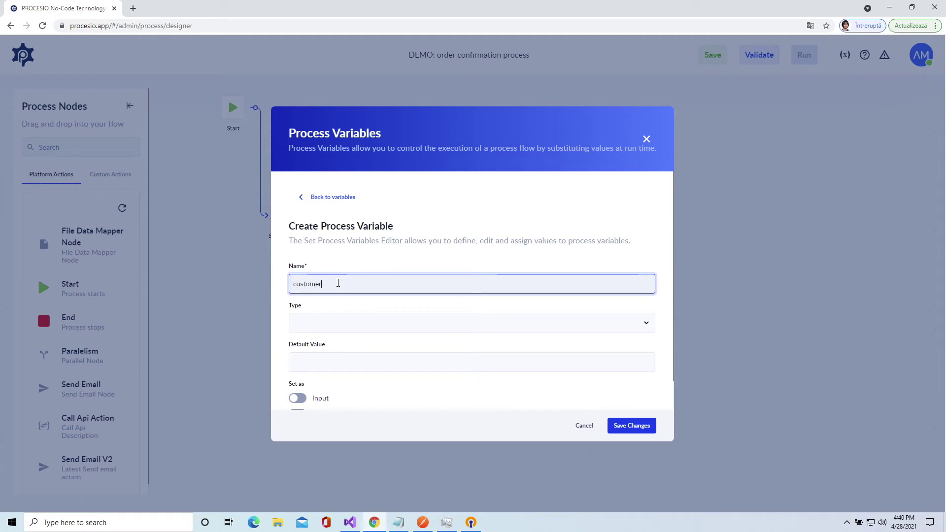
pyautogui.write('Name')
pyautogui.click(334, 322)
pyautogui.write('st')
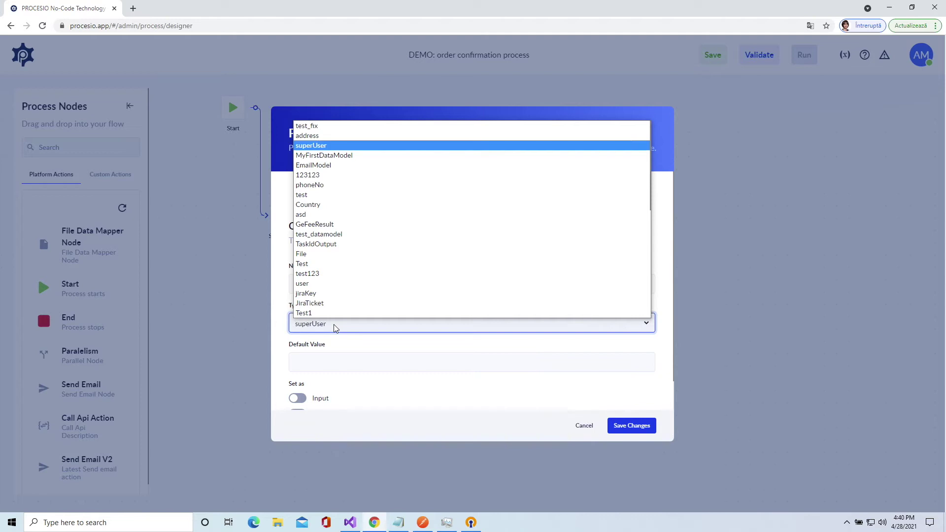
pyautogui.press('Return')
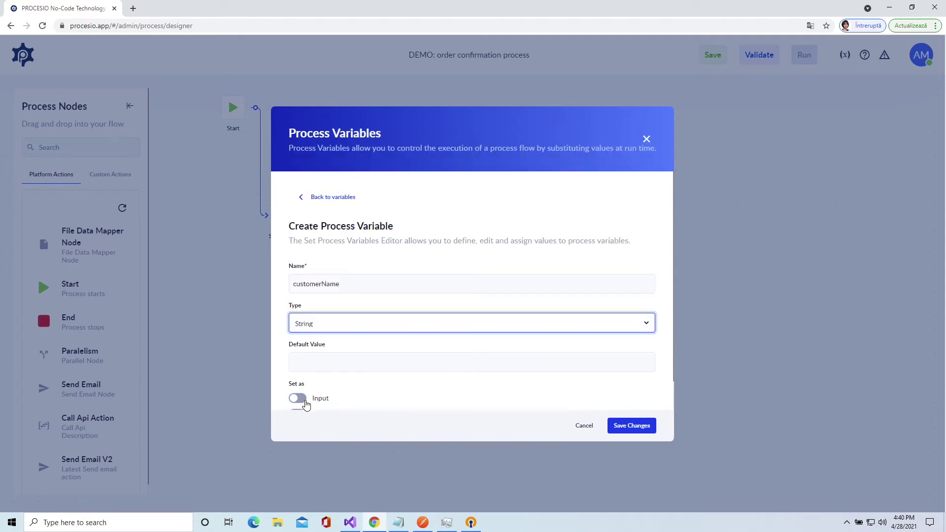
pyautogui.click(298, 399)
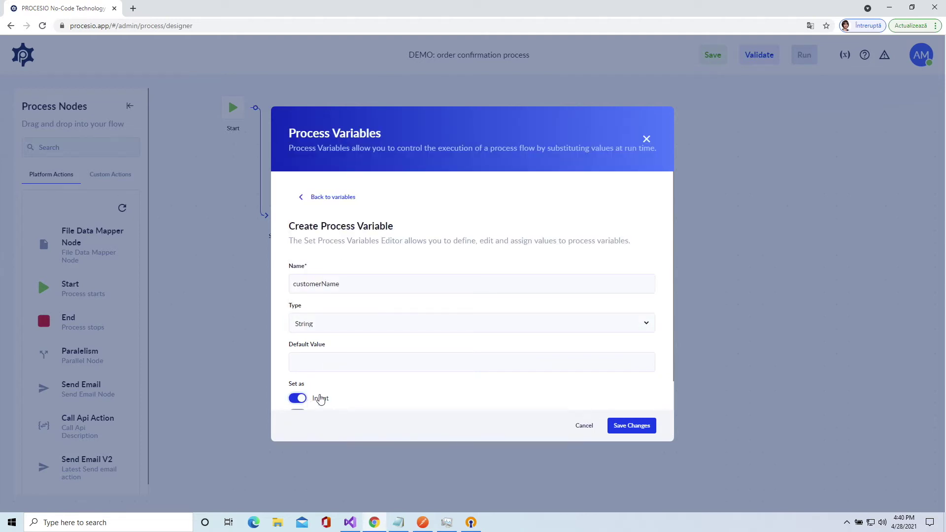
pyautogui.scroll(-1, 343, 390)
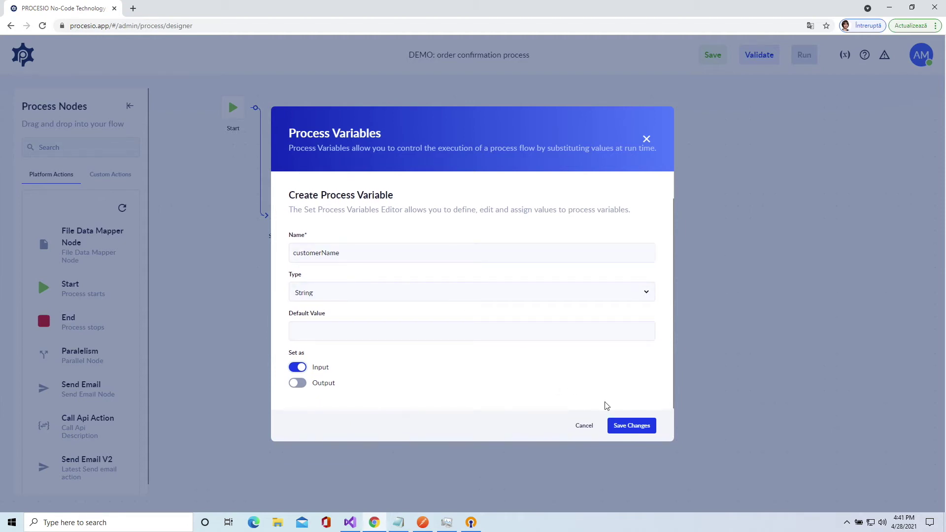
pyautogui.click(628, 427)
# - Add customerEmail as a String input variable, then start another variable
pyautogui.click(511, 290)
pyautogui.click(345, 283)
pyautogui.write('custome')
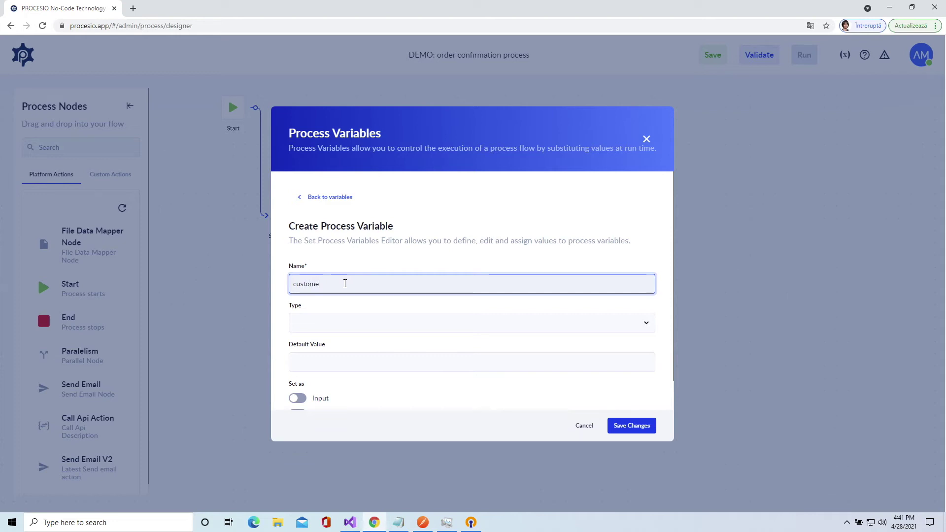
pyautogui.write('rEmail')
pyautogui.click(331, 322)
pyautogui.write('str')
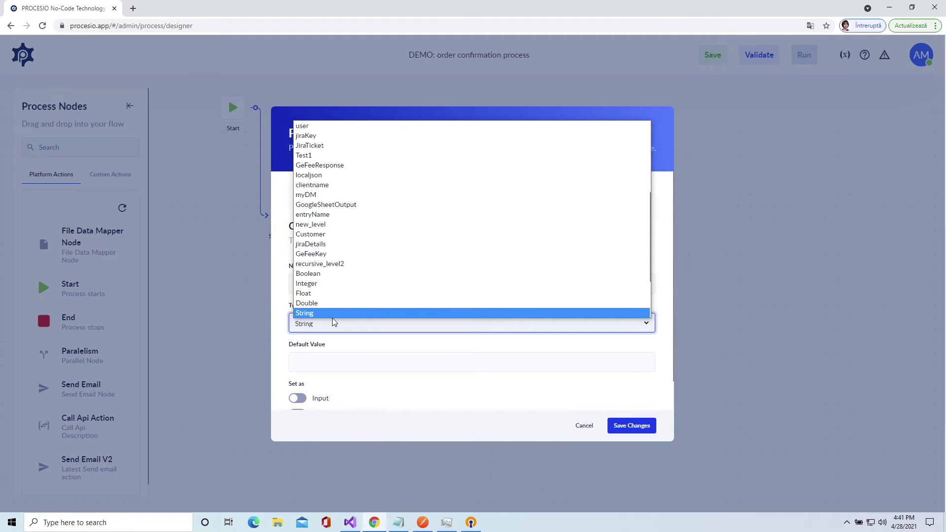
pyautogui.click(332, 318)
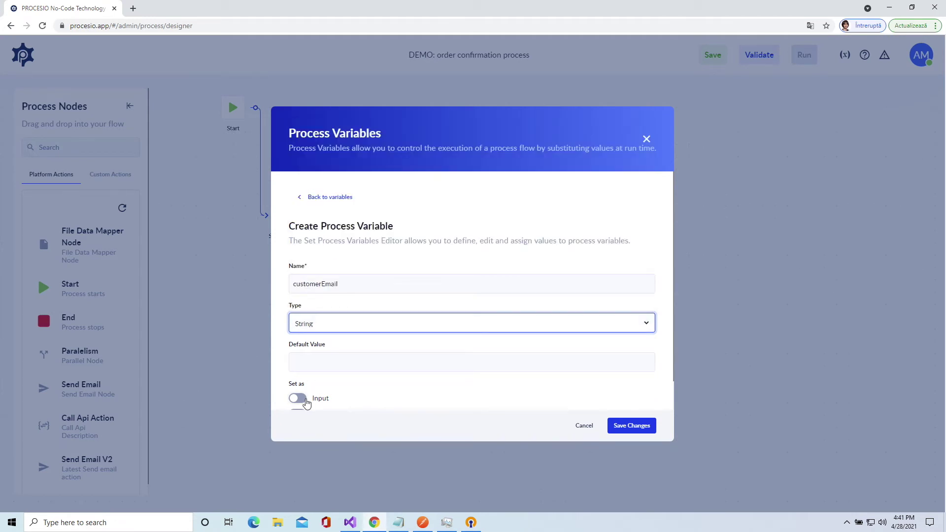
pyautogui.click(306, 403)
pyautogui.click(625, 432)
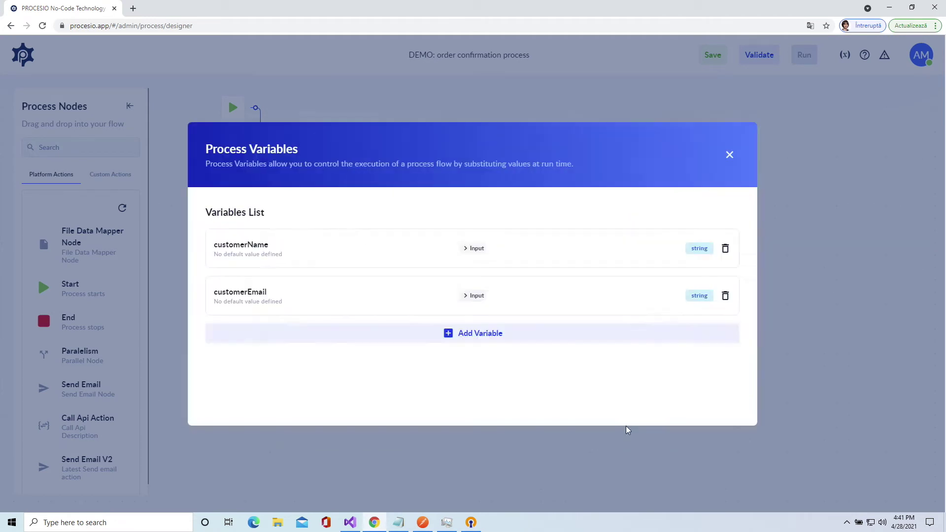
pyautogui.click(279, 333)
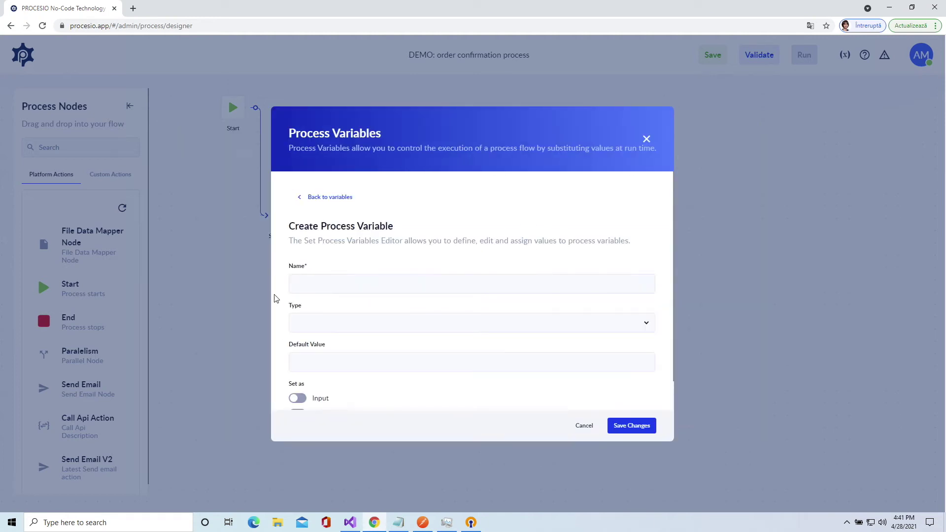
# - Define customerPhoneNumber as a String input variable and save it
pyautogui.click(319, 282)
pyautogui.write('customerPho')
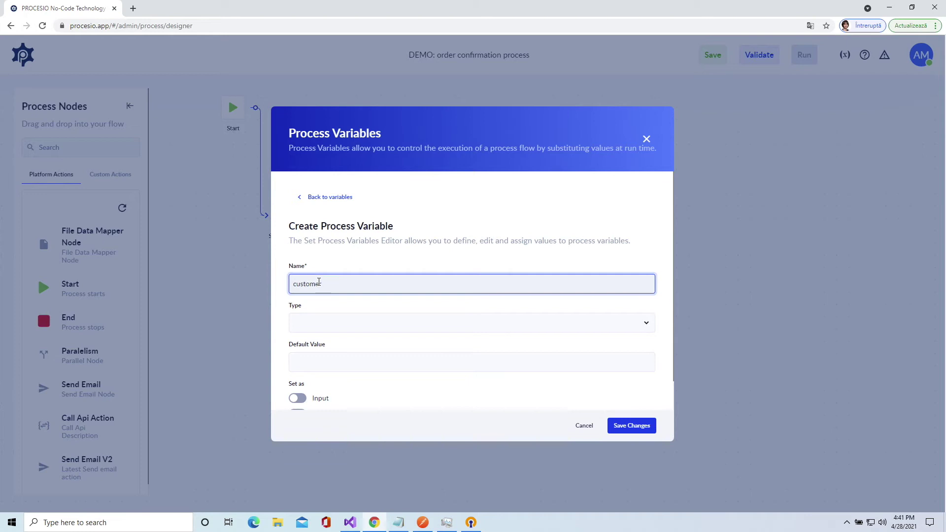
pyautogui.write('neNumber')
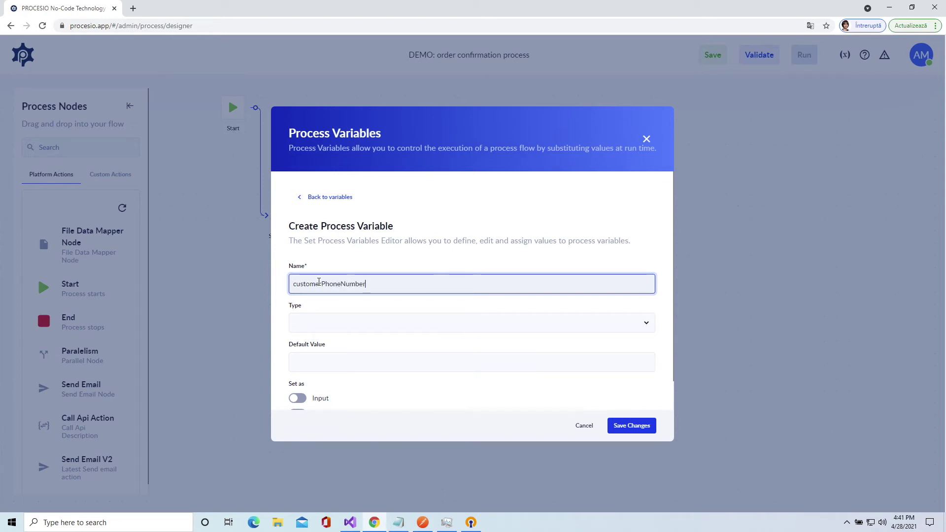
pyautogui.click(328, 325)
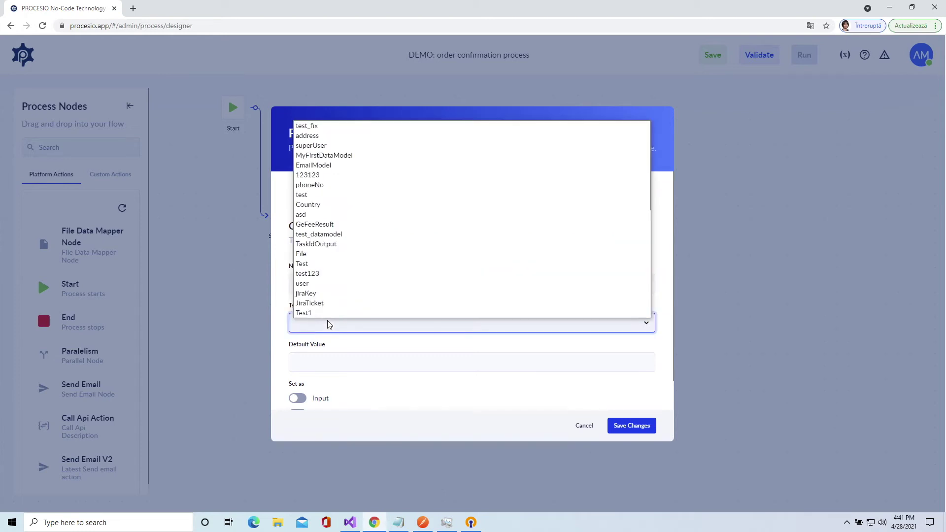
pyautogui.write('st')
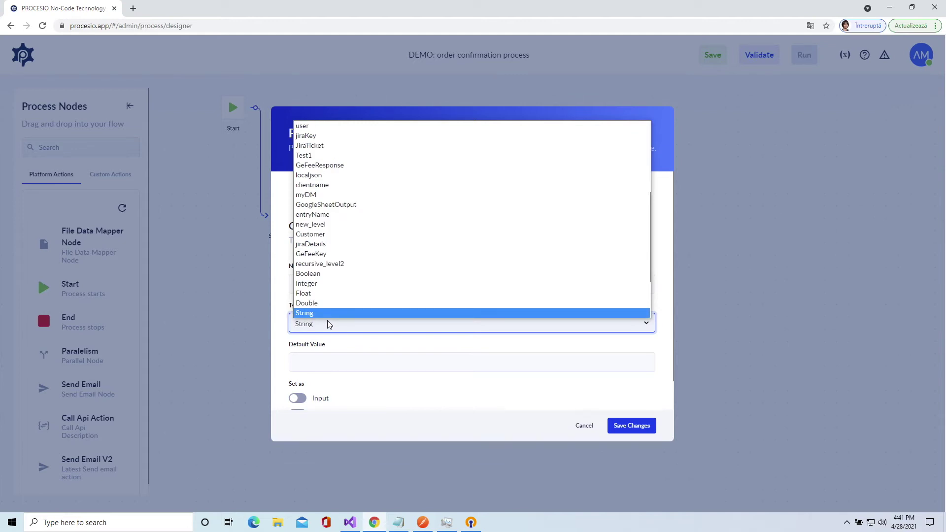
pyautogui.press('Return')
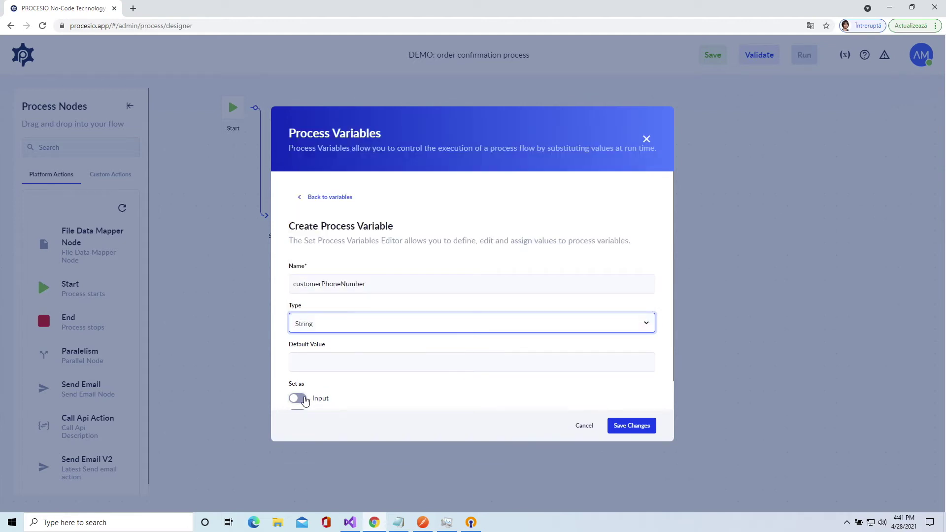
pyautogui.click(302, 398)
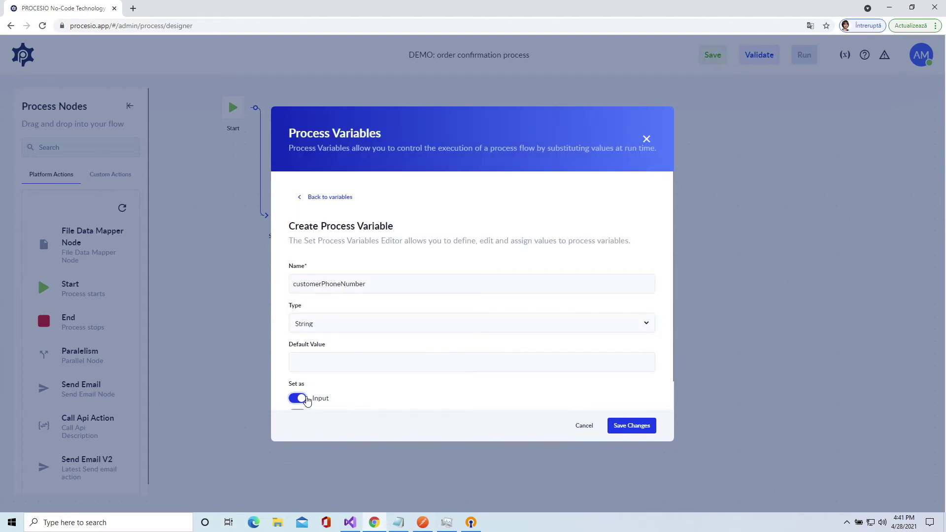
pyautogui.click(622, 426)
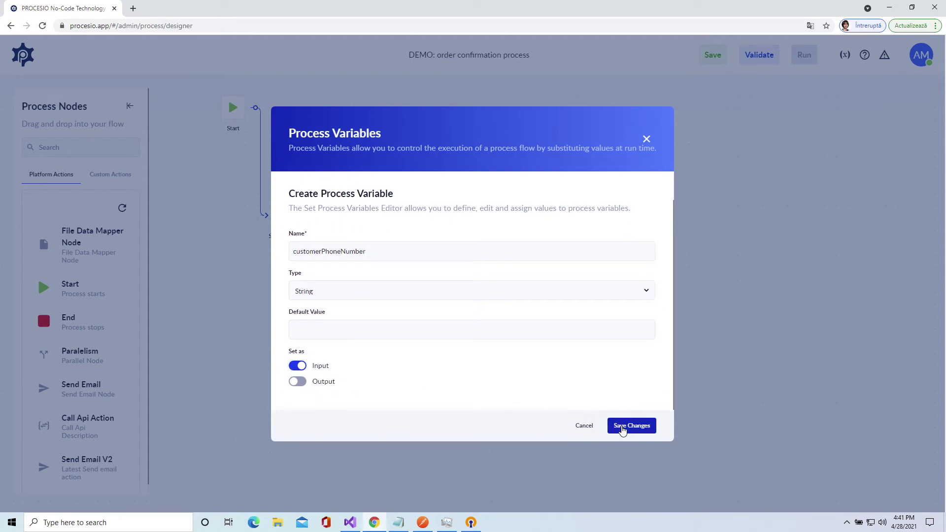
# - Add productOrdered as a String input variable and save it
pyautogui.click(348, 382)
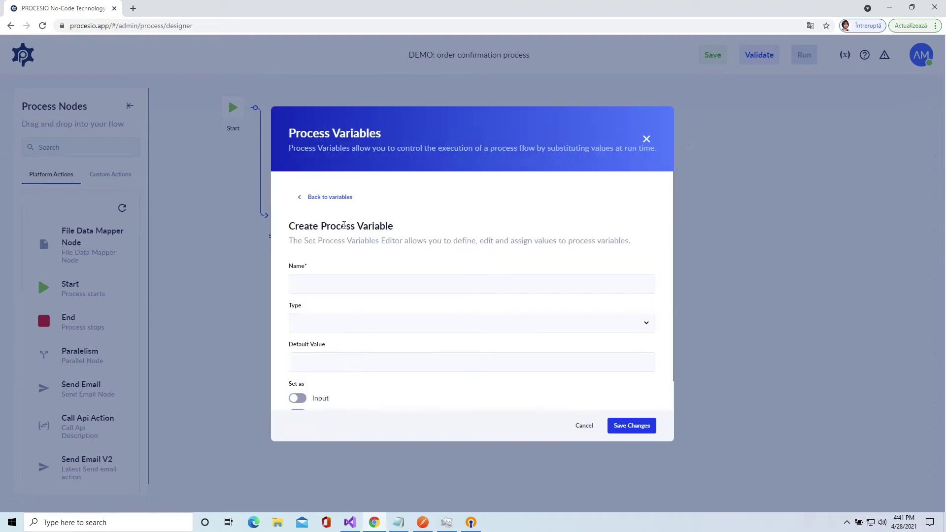
pyautogui.click(353, 287)
pyautogui.write('procuct')
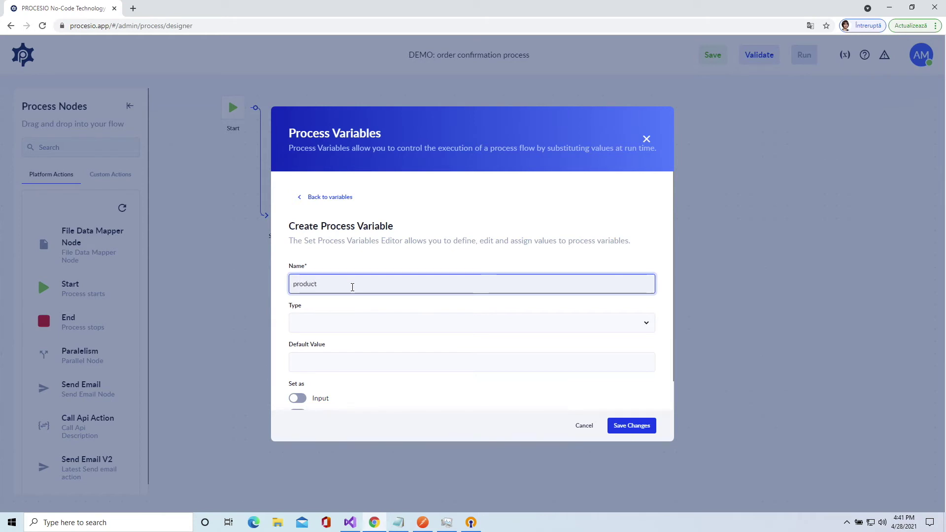
pyautogui.write('Ordered')
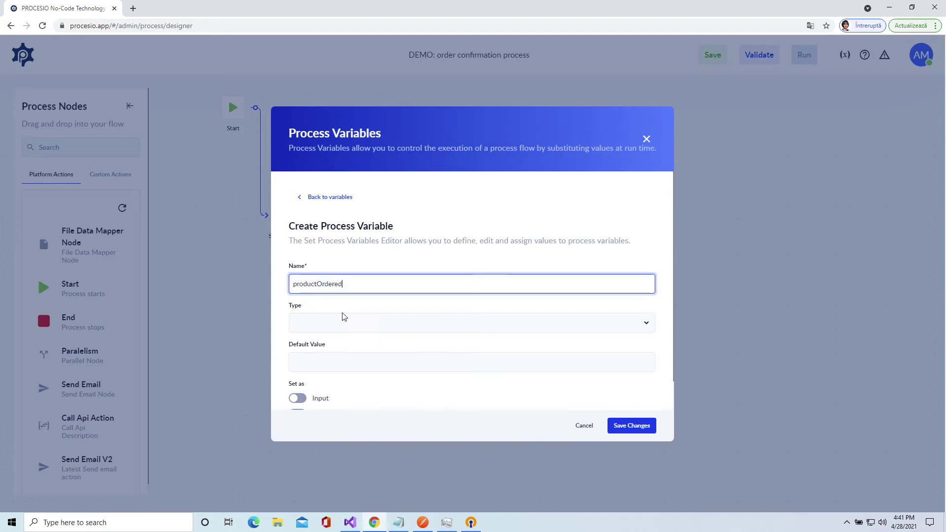
pyautogui.click(338, 322)
pyautogui.press('s')
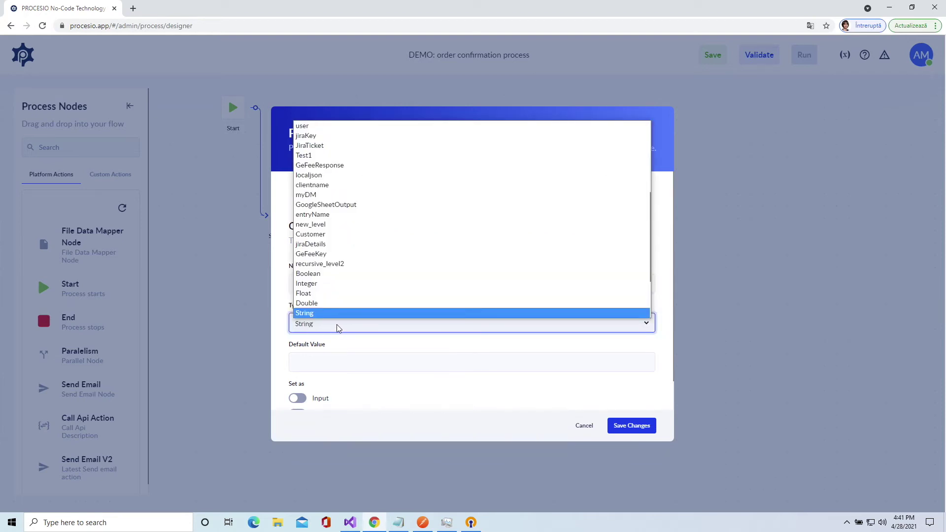
pyautogui.press('Return')
pyautogui.click(297, 398)
pyautogui.click(620, 427)
# - Add orderId as a String input variable and save it
pyautogui.scroll(-1, 414, 393)
pyautogui.click(422, 394)
pyautogui.click(355, 249)
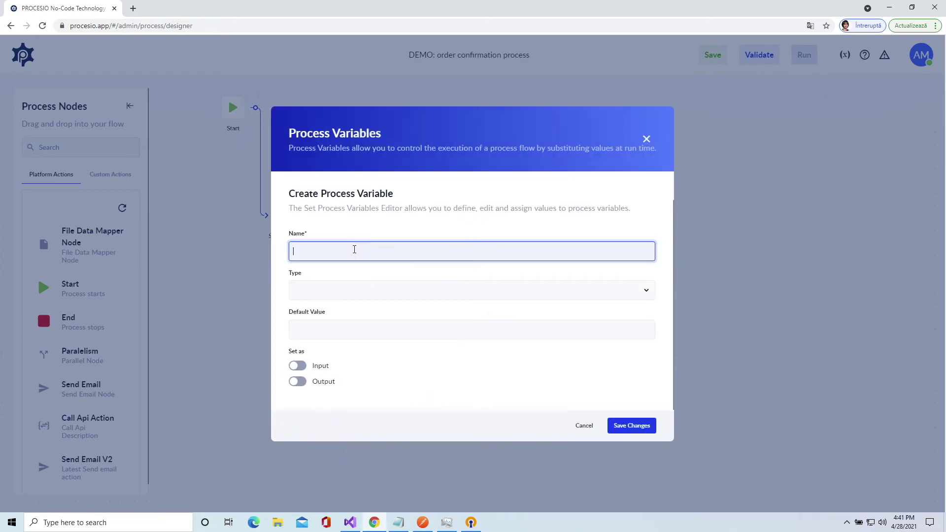
pyautogui.write('orderId')
pyautogui.click(343, 289)
pyautogui.write('string')
pyautogui.press('Return')
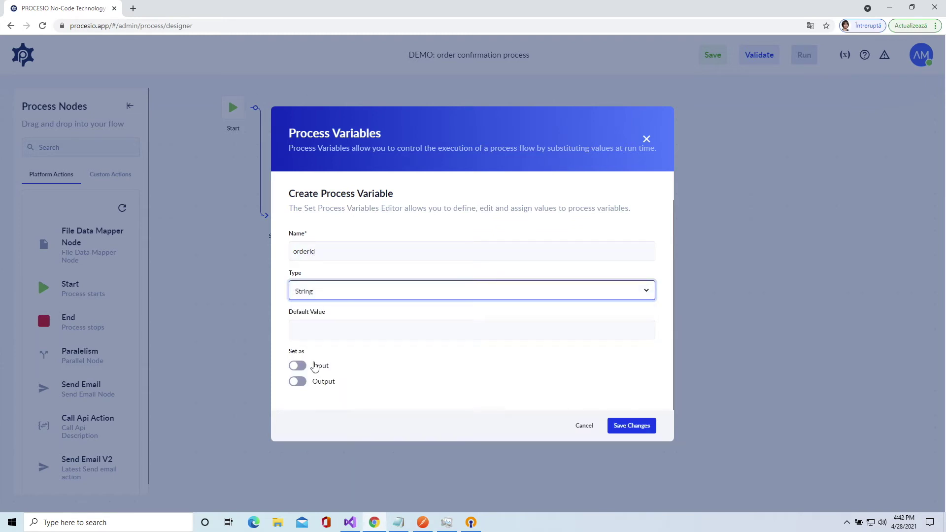
pyautogui.click(305, 367)
pyautogui.click(617, 426)
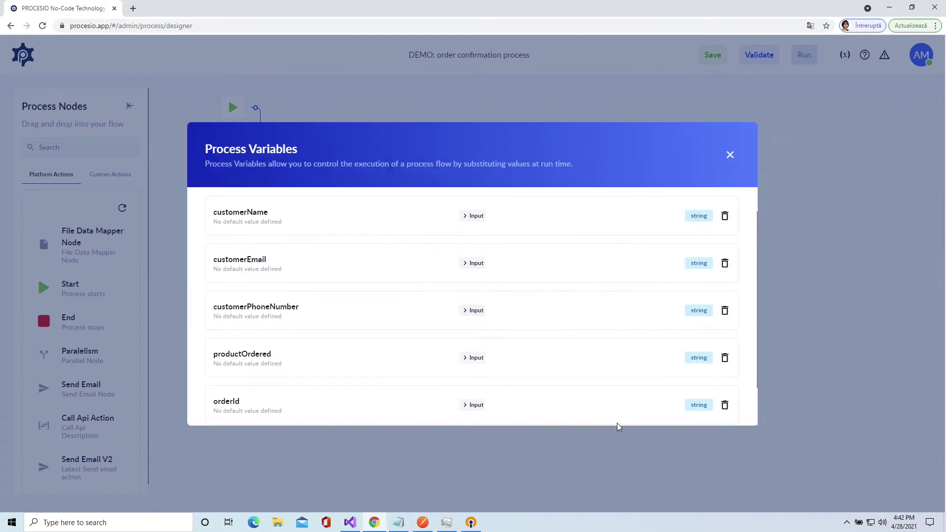
# - Add totalAmountOfInvoice as a Double input variable and save it
pyautogui.scroll(-2, 390, 382)
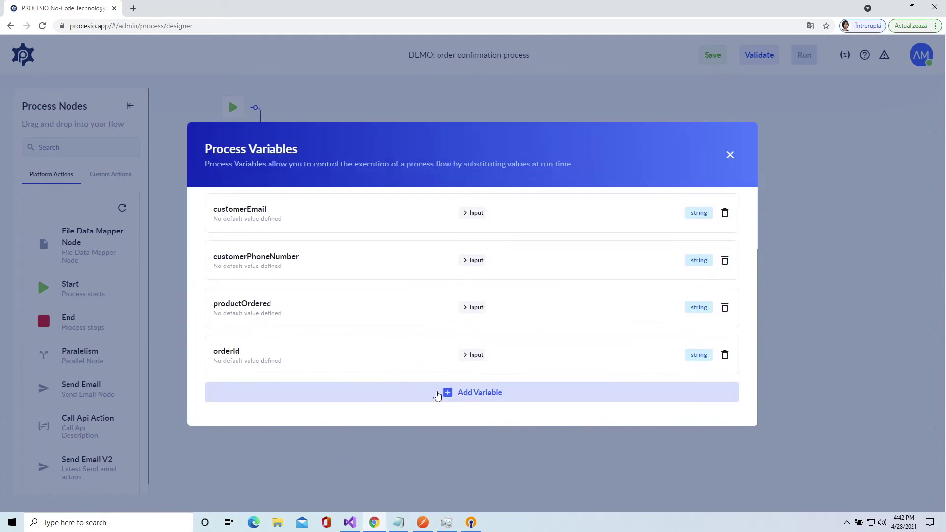
pyautogui.click(437, 393)
pyautogui.click(329, 255)
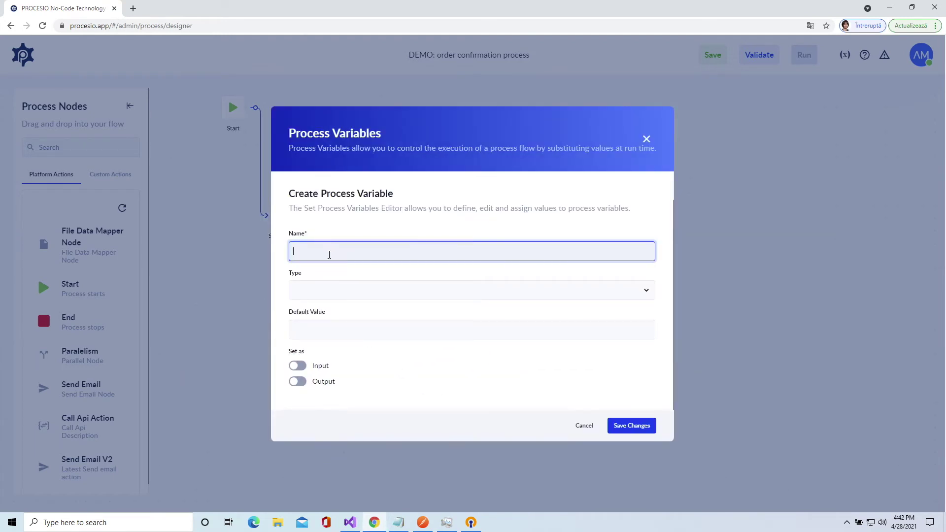
pyautogui.write('totalAmountOfInvoice')
pyautogui.click(321, 296)
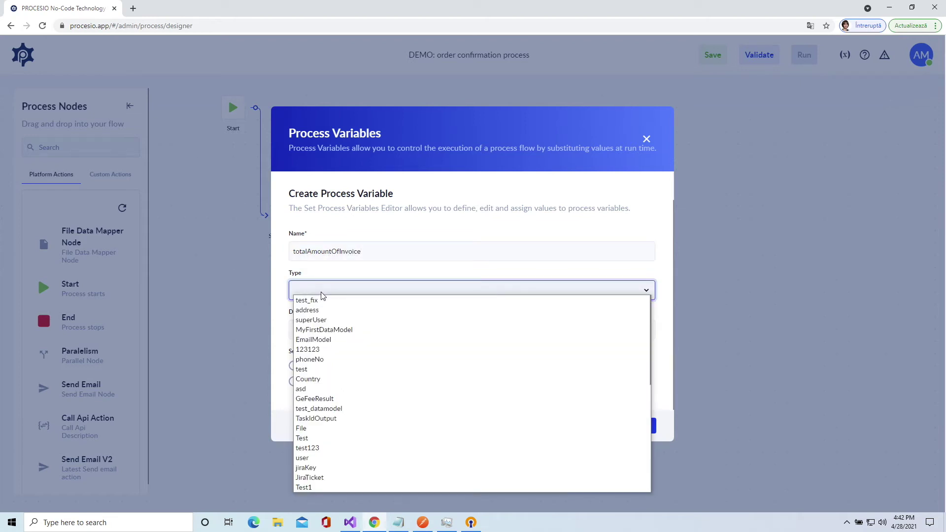
pyautogui.press('d')
pyautogui.press('Return')
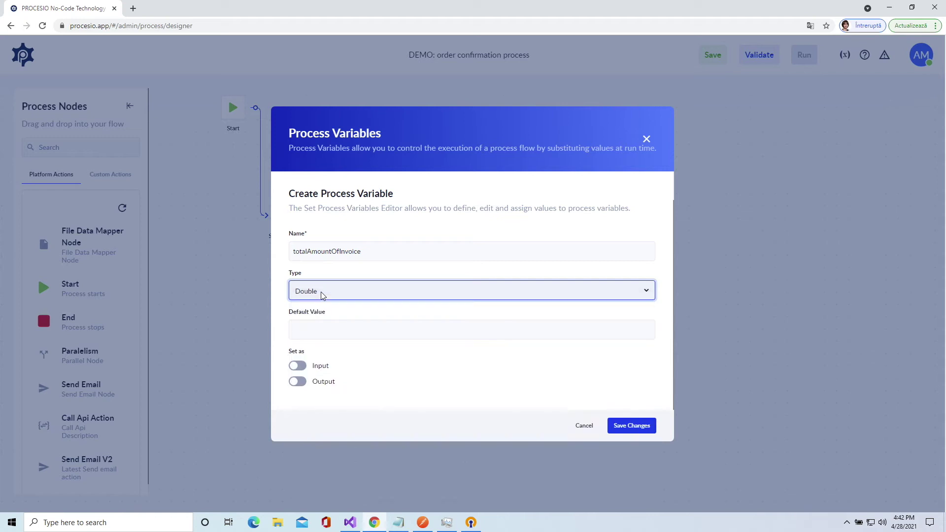
pyautogui.click(298, 366)
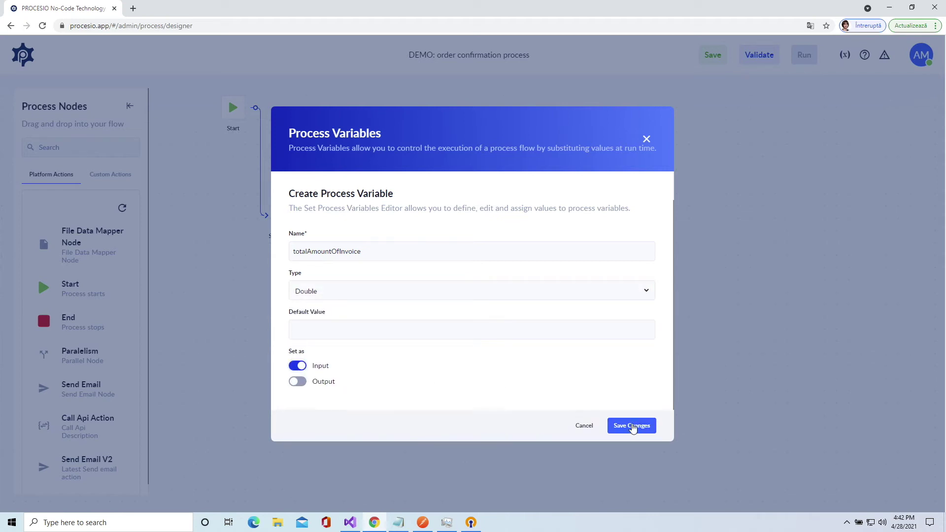
pyautogui.click(632, 426)
# - Add invoice as a File input variable, then begin another new variable
pyautogui.scroll(-1, 500, 348)
pyautogui.scroll(-1, 483, 365)
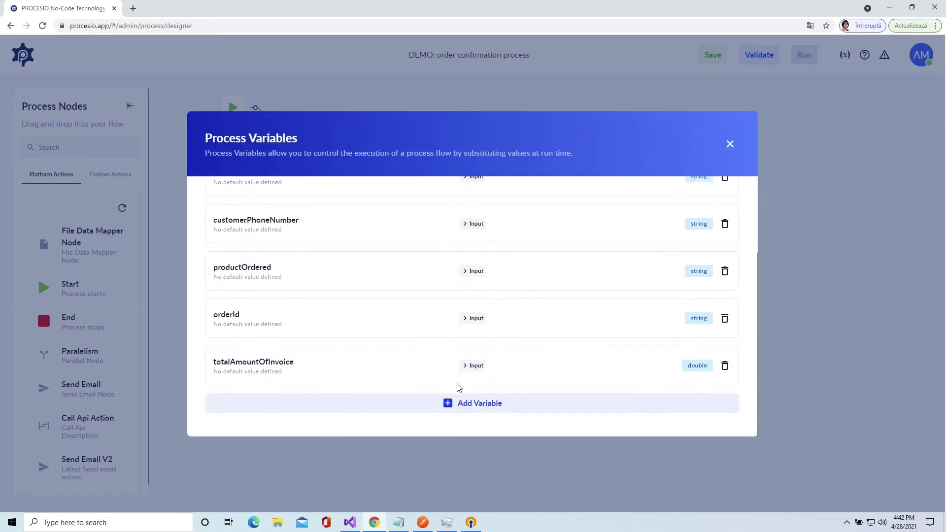
pyautogui.click(469, 404)
pyautogui.click(364, 249)
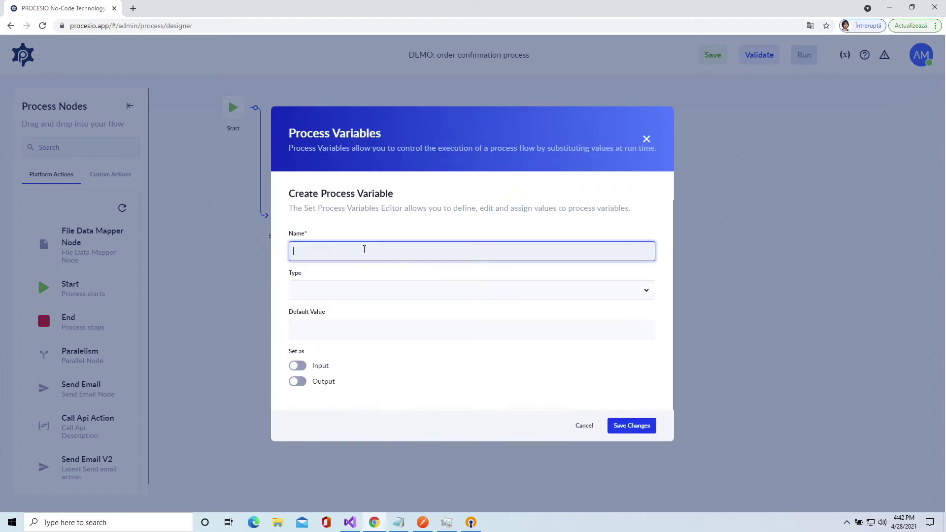
pyautogui.write('invoice')
pyautogui.click(341, 296)
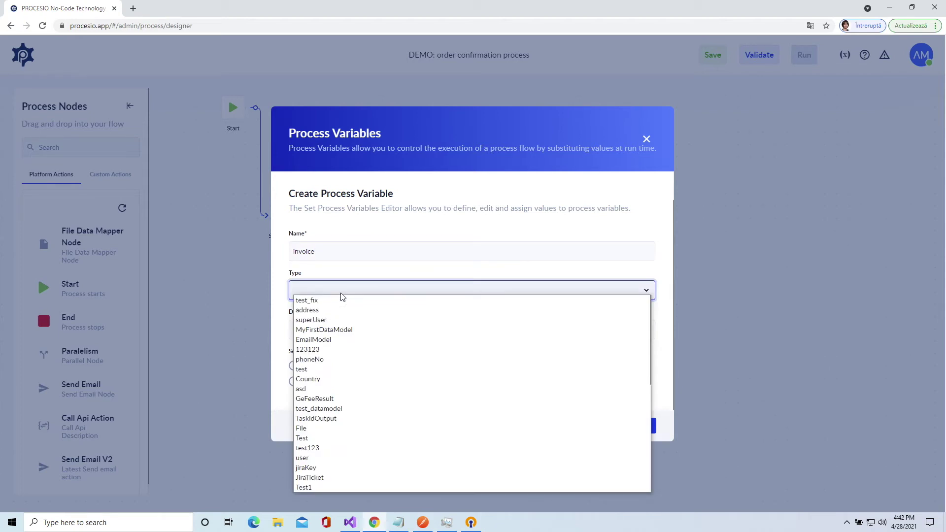
pyautogui.press('f')
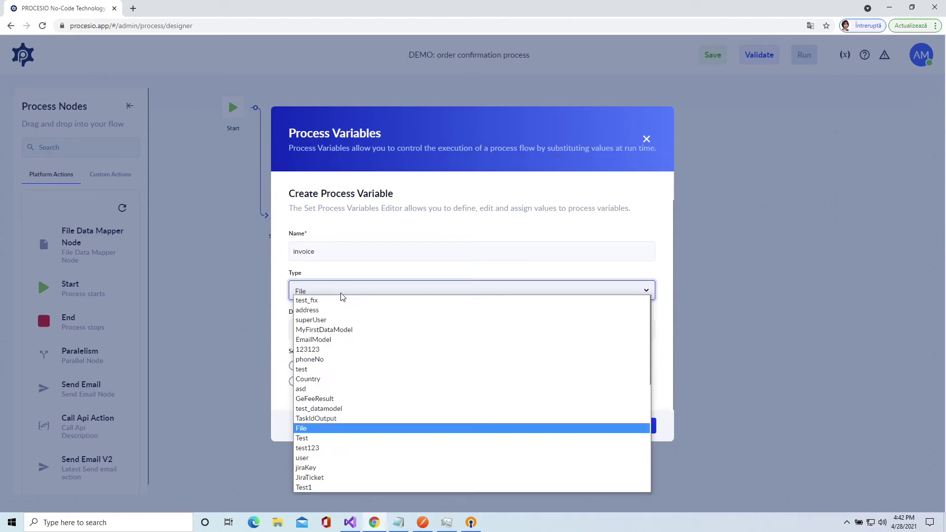
pyautogui.press('Return')
pyautogui.click(300, 366)
pyautogui.click(640, 429)
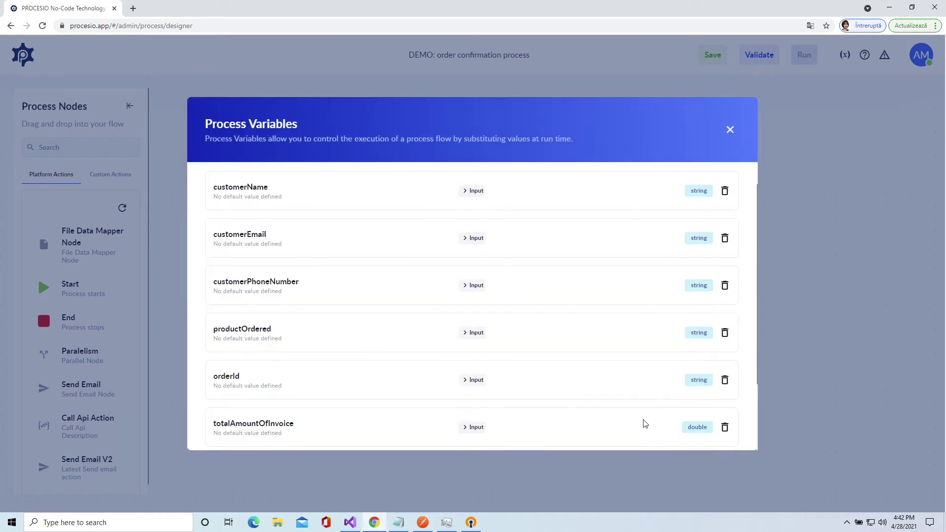
pyautogui.scroll(-1, 641, 407)
pyautogui.scroll(-2, 626, 402)
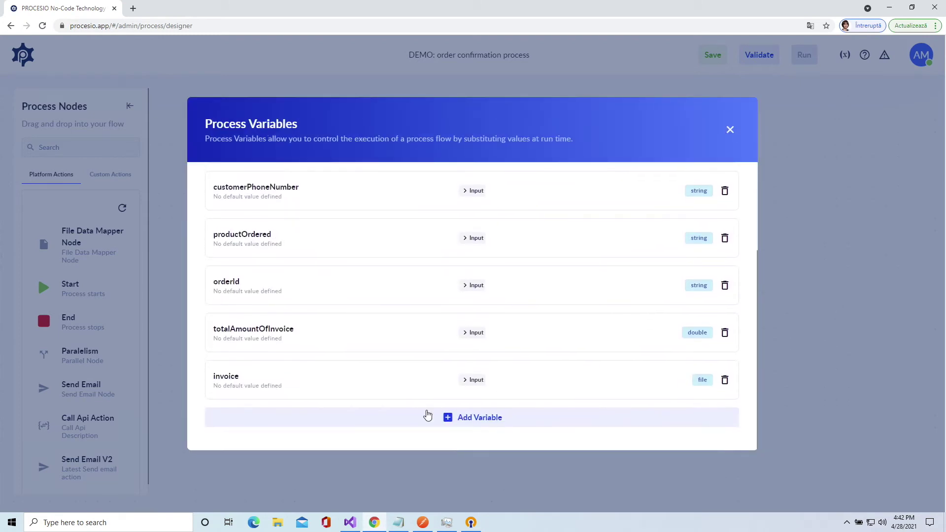
pyautogui.click(471, 423)
# - Create smsStatusOutput with String type and the Output toggle on, and save it
pyautogui.click(388, 247)
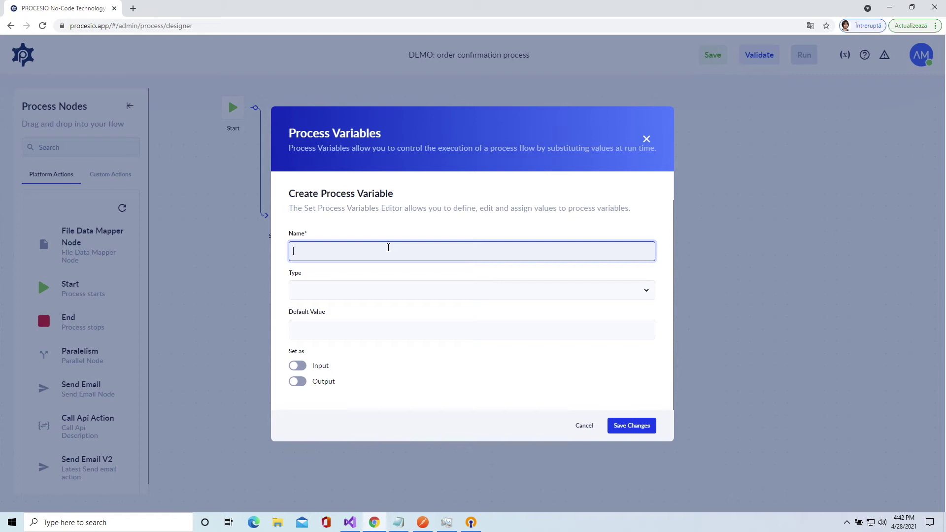
pyautogui.write('smsStatusOutput')
pyautogui.click(378, 291)
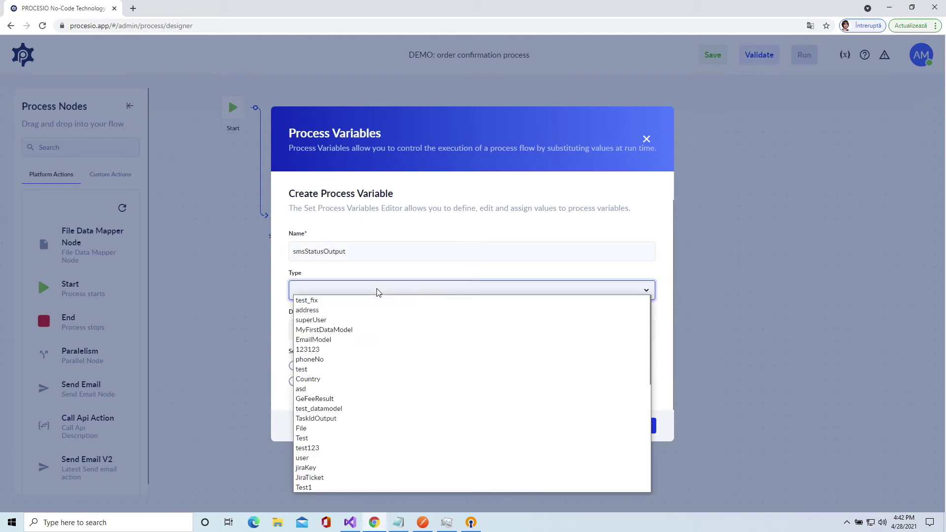
pyautogui.write('st')
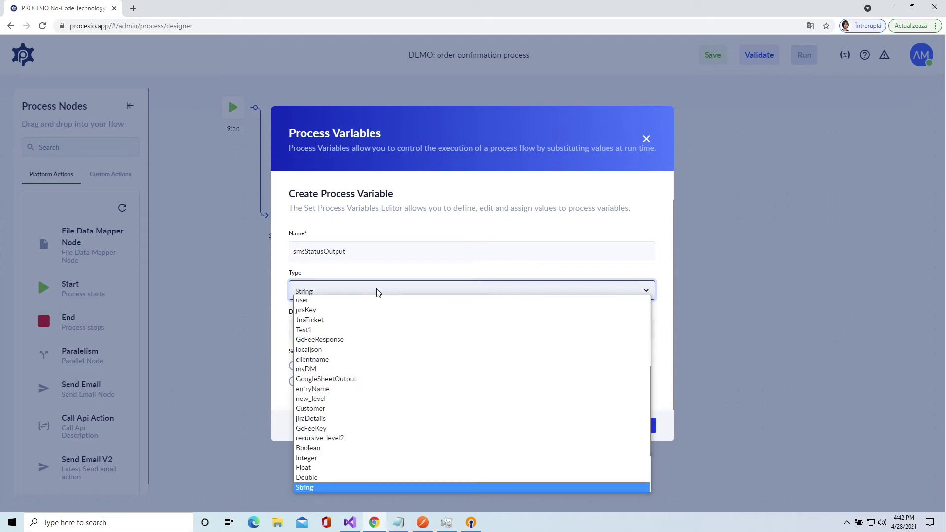
pyautogui.press('Return')
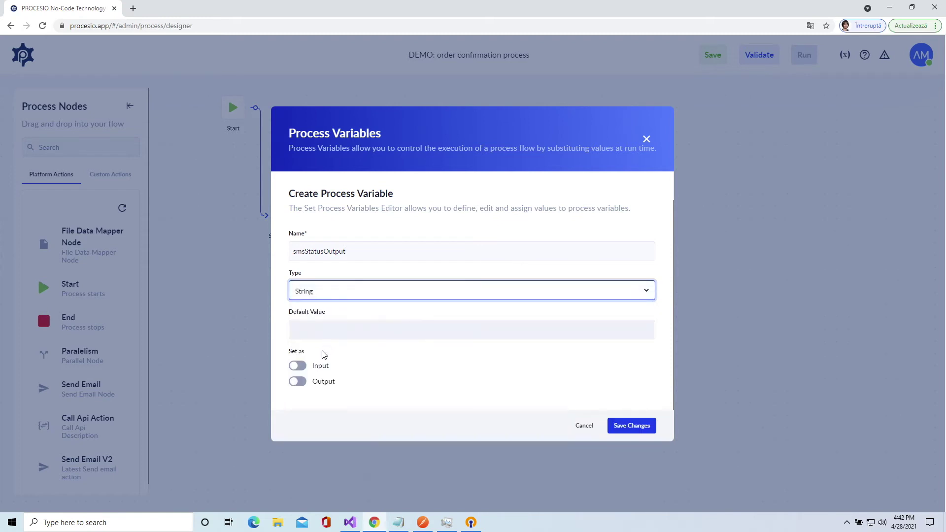
pyautogui.click(304, 385)
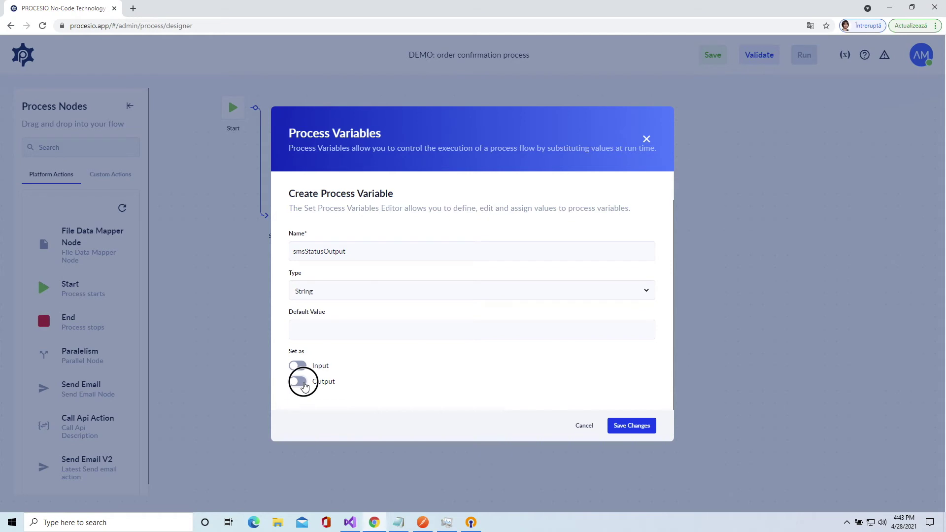
pyautogui.click(629, 430)
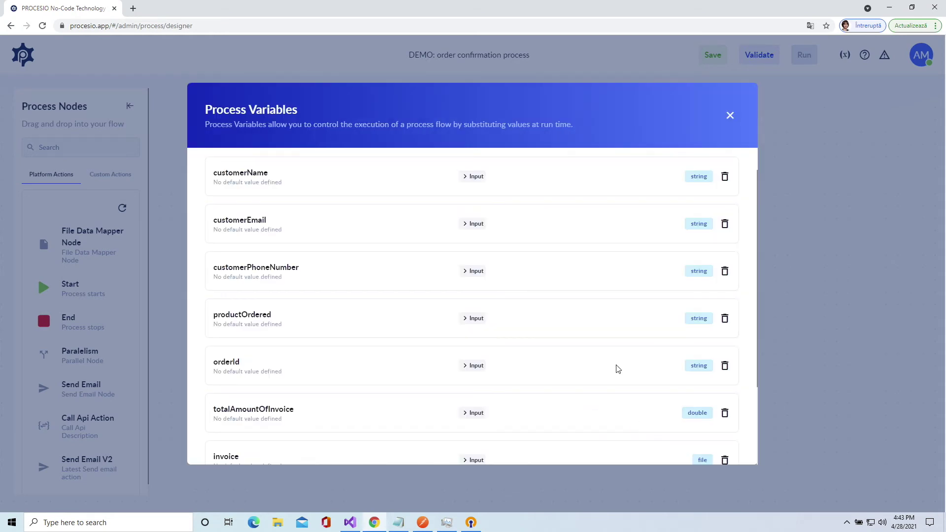
pyautogui.scroll(-3, 620, 361)
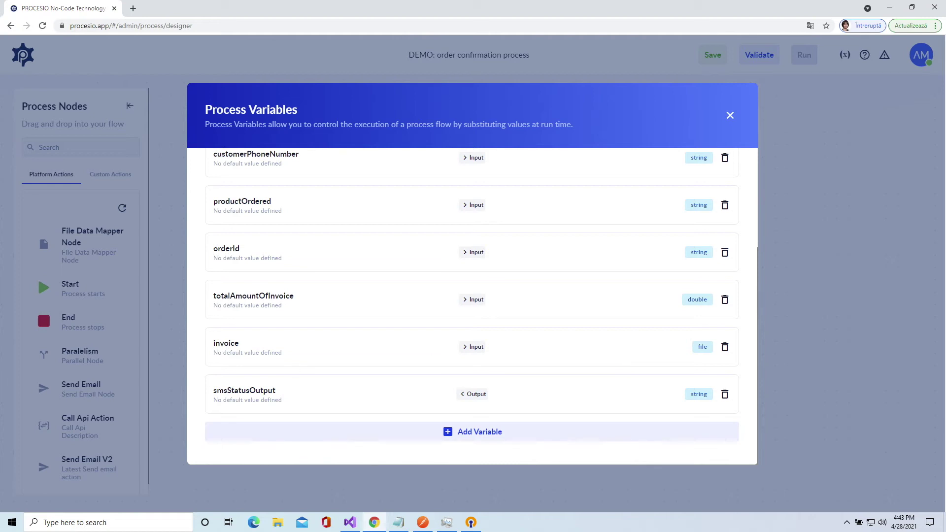
# - Rename the Send Email V2 node to 'Email - order confirmed'
pyautogui.click(731, 116)
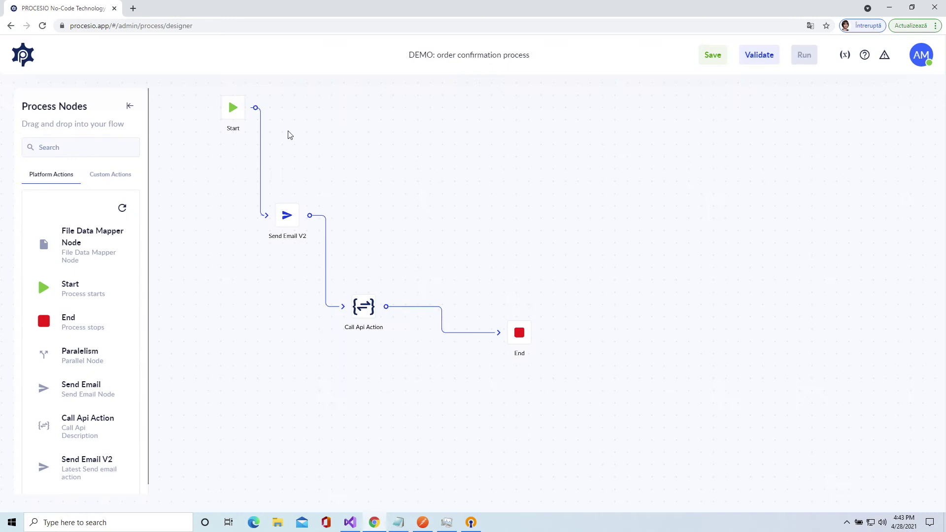
pyautogui.click(289, 224)
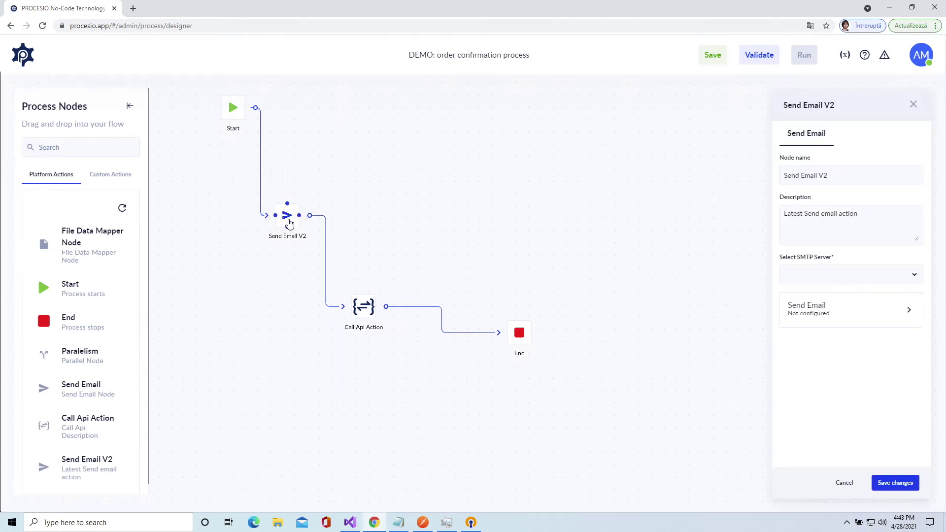
pyautogui.click(833, 177)
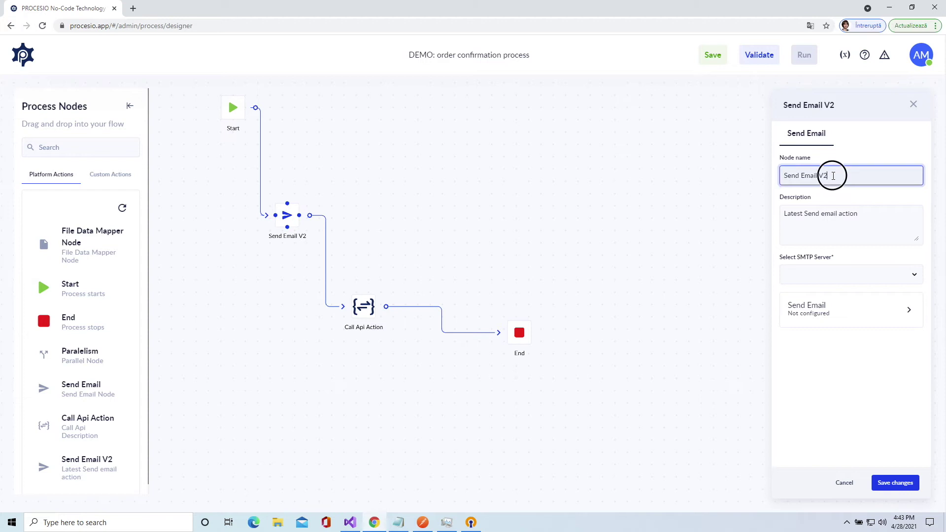
pyautogui.moveTo(810, 176); pyautogui.dragTo(768, 181)
pyautogui.write('Email - order confime')
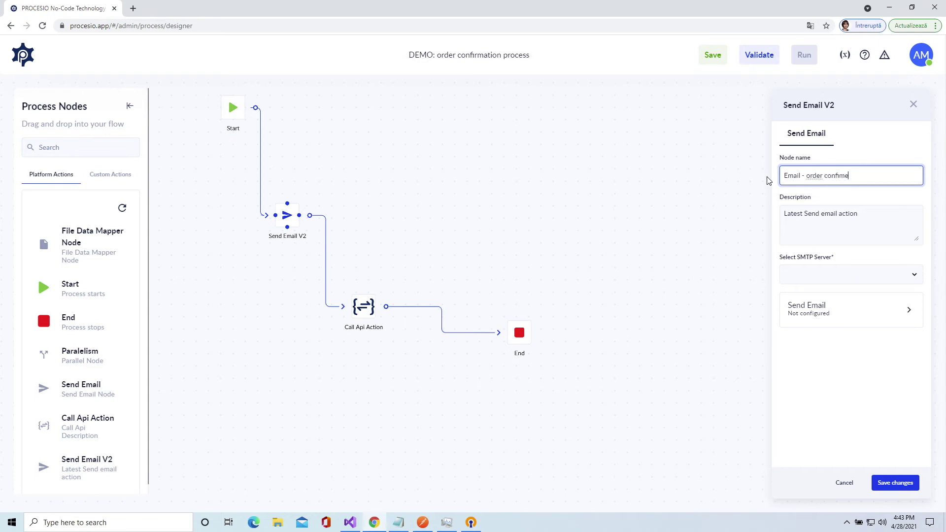
pyautogui.press('BackSpace')
pyautogui.press('BackSpace')
pyautogui.write('rmed')
# - Select 'Email credentials' as the node's SMTP server
pyautogui.click(823, 274)
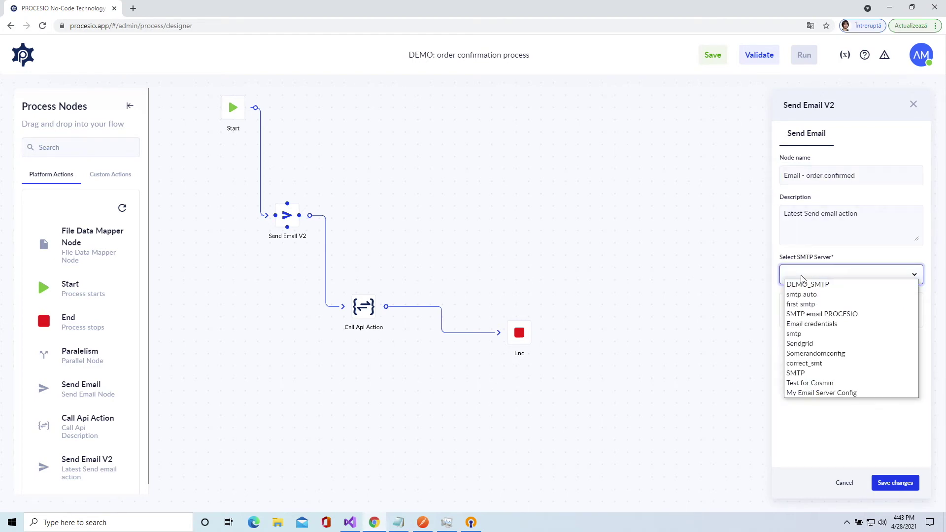
pyautogui.click(827, 325)
pyautogui.click(835, 318)
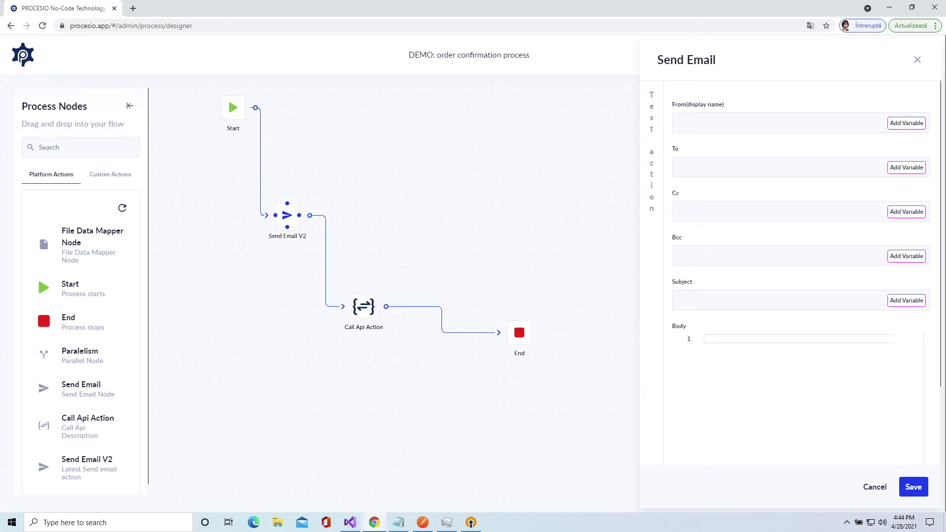
# - Paste in a sender display name and set the recipient to customerEmail
pyautogui.click(692, 122)
pyautogui.write('Alina from PROCESIO')
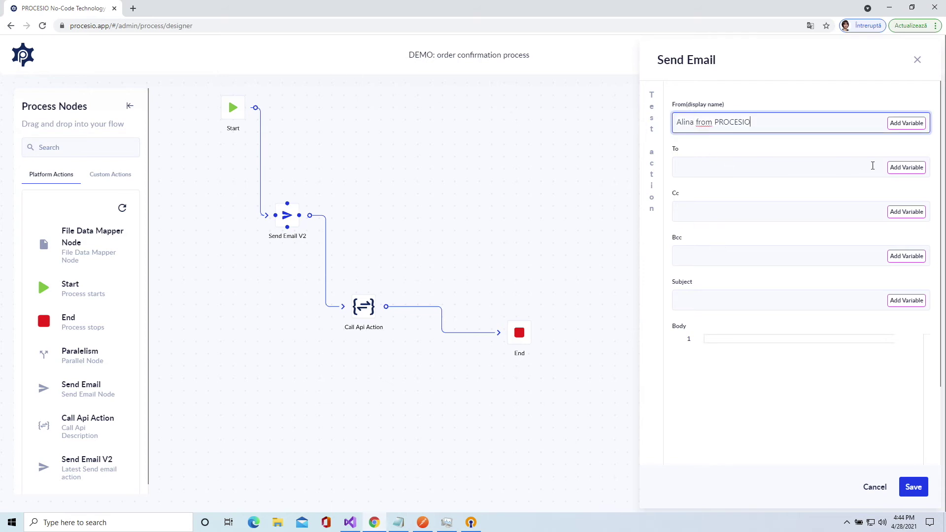
pyautogui.click(895, 168)
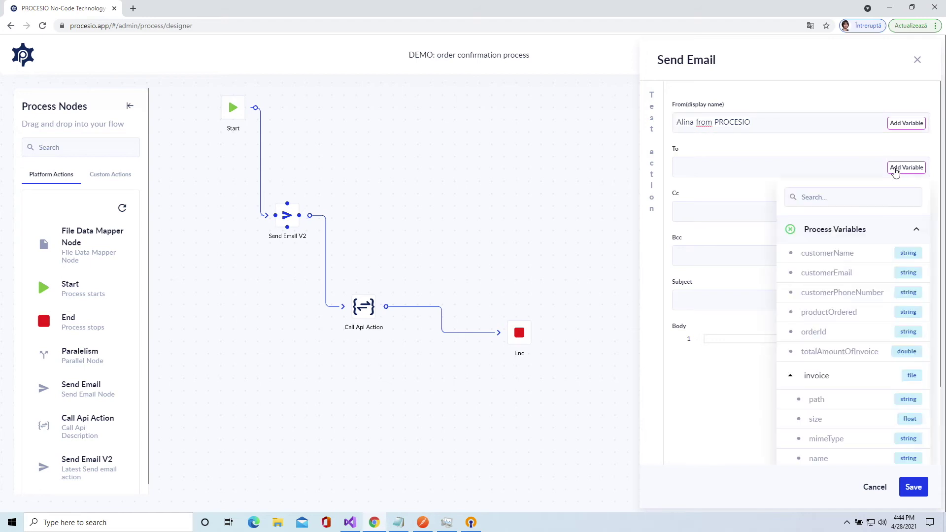
pyautogui.click(833, 276)
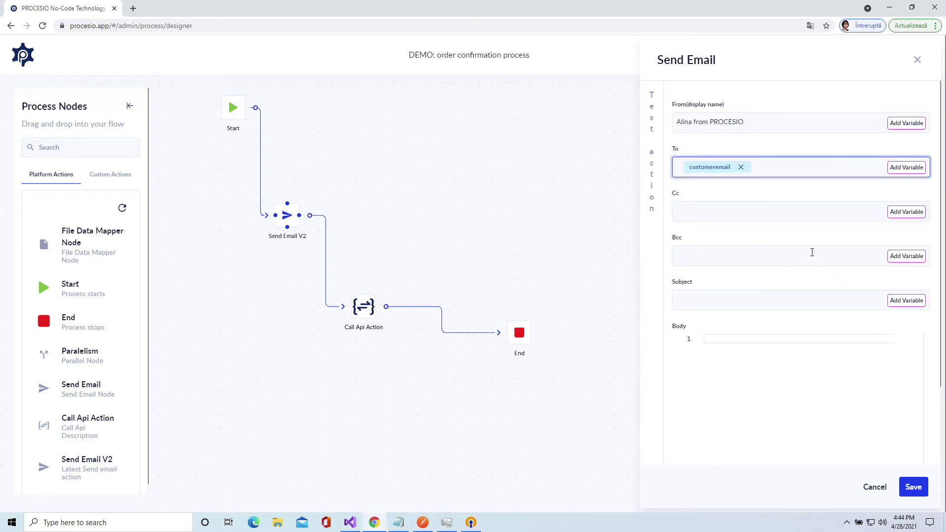
# - Set the subject to customerName followed by ', your order has been confirmed!'
pyautogui.click(764, 298)
pyautogui.scroll(-1, 764, 298)
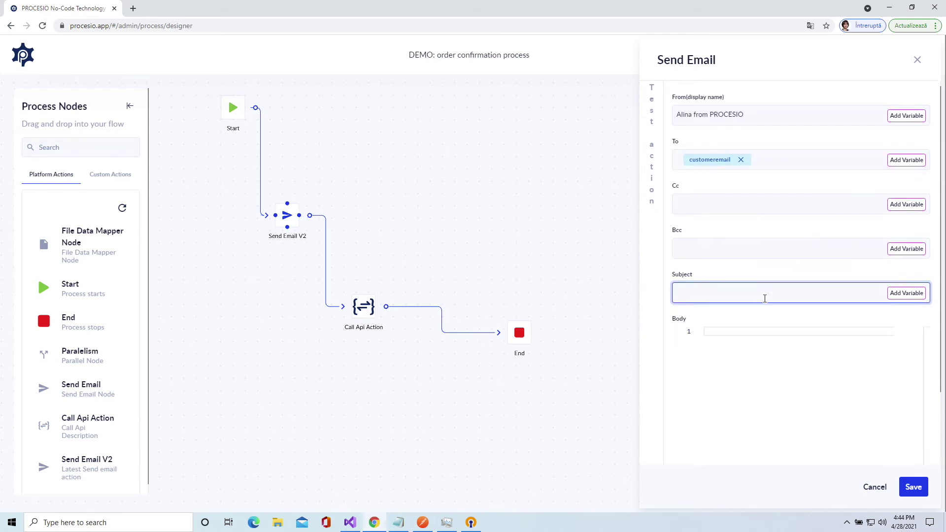
pyautogui.click(904, 276)
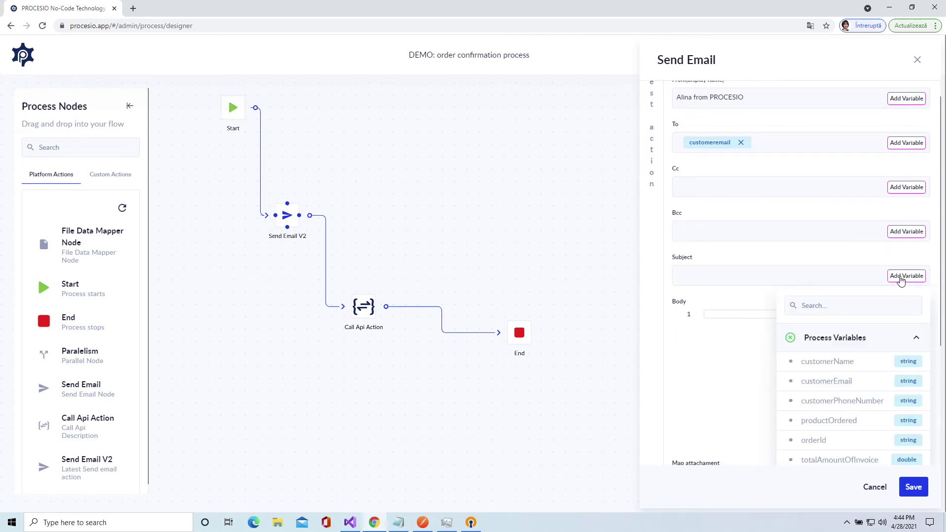
pyautogui.click(841, 362)
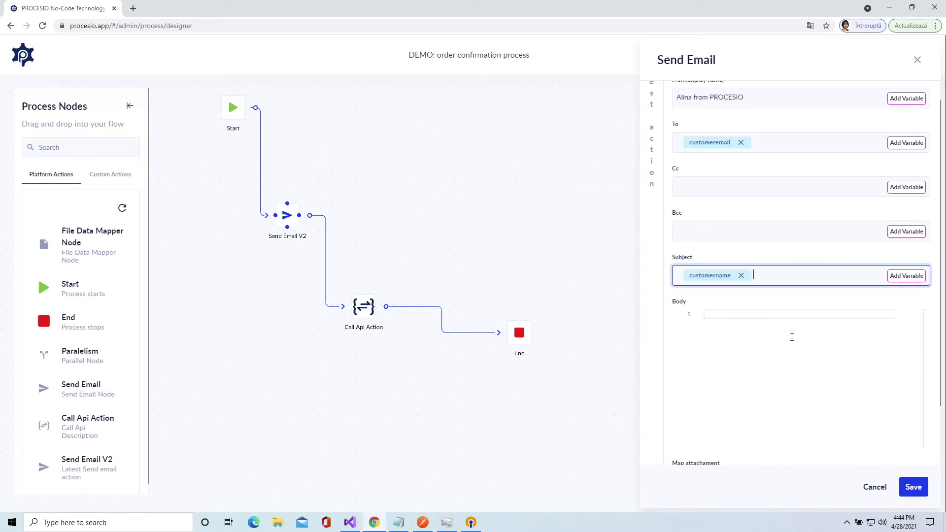
pyautogui.write(', your order has been confirmed!')
pyautogui.click(789, 340)
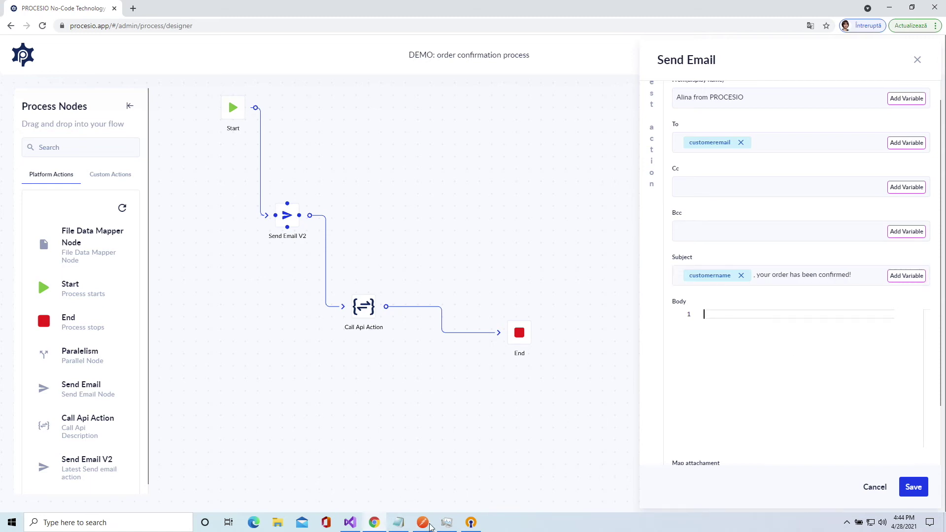
# - Copy the email draft from Notepad and paste it into the email body
pyautogui.click(398, 523)
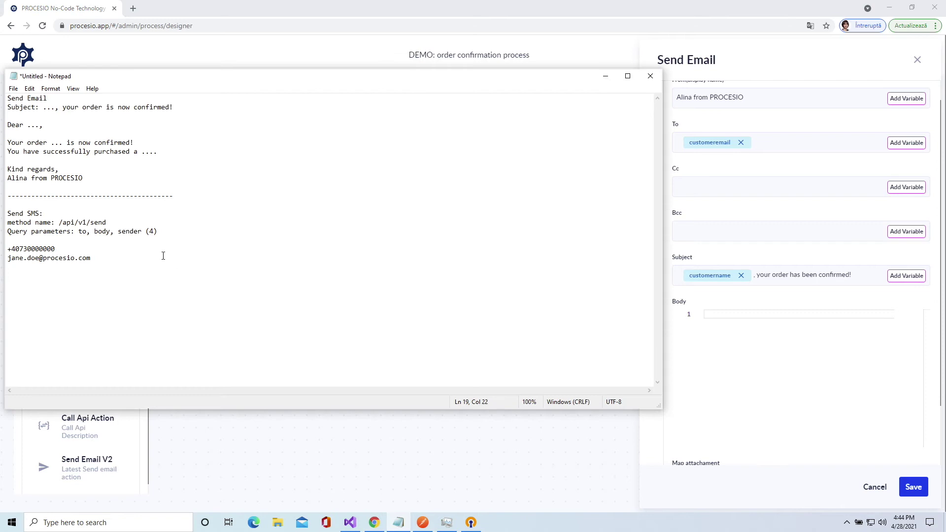
pyautogui.click(75, 174)
pyautogui.moveTo(75, 174); pyautogui.dragTo(8, 125)
pyautogui.hotkey('ctrl', 'c')
pyautogui.click(813, 353)
pyautogui.hotkey('ctrl', 'v')
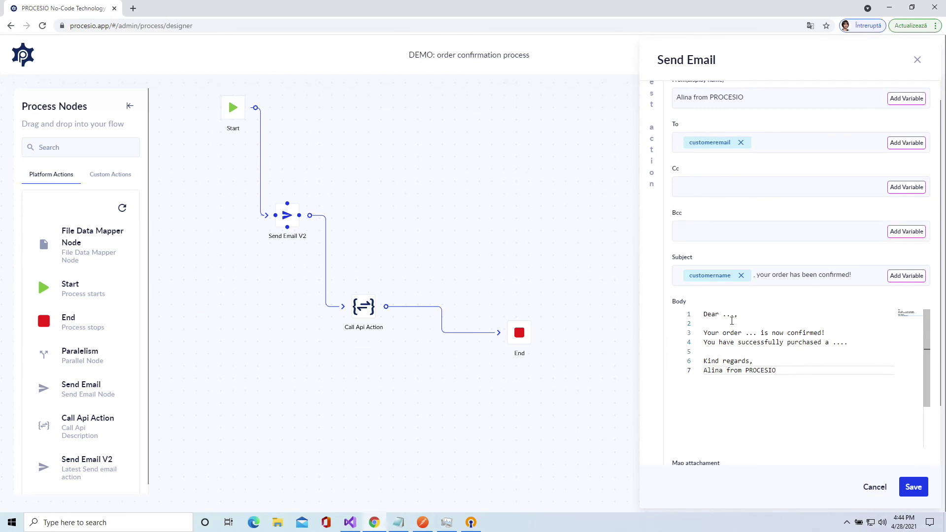
# - Replace the placeholder dots after 'Dear' with the customerName variable
pyautogui.click(734, 316)
pyautogui.press('BackSpace')
pyautogui.press('BackSpace')
pyautogui.press('BackSpace')
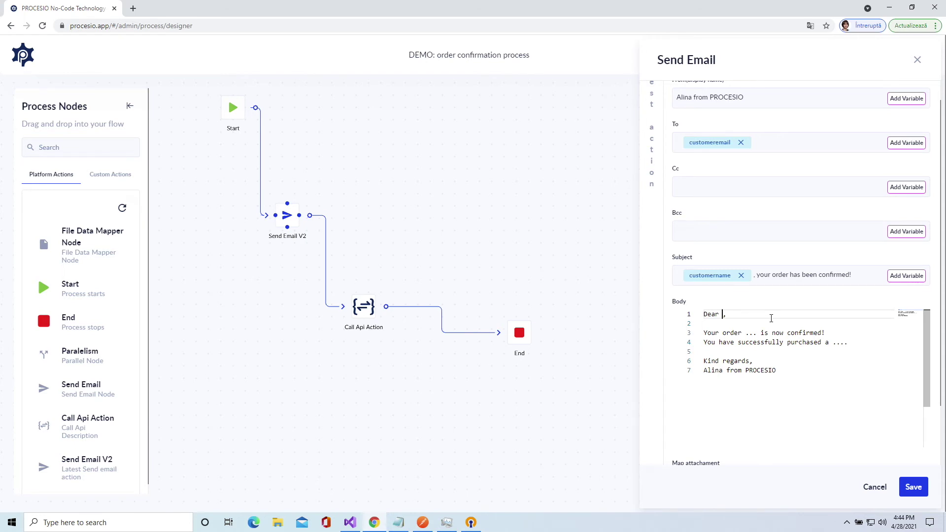
pyautogui.hotkey('ctrl', 'space')
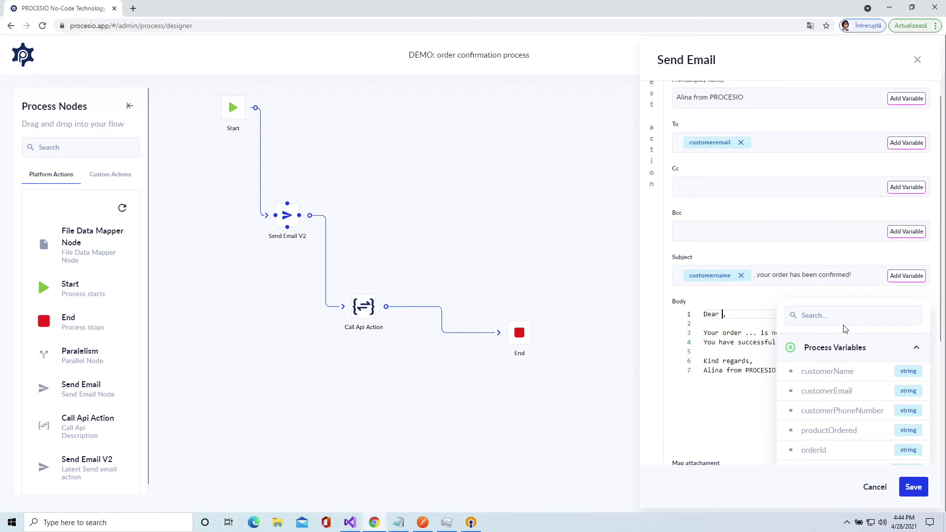
pyautogui.scroll(-1, 847, 419)
pyautogui.scroll(-3, 846, 419)
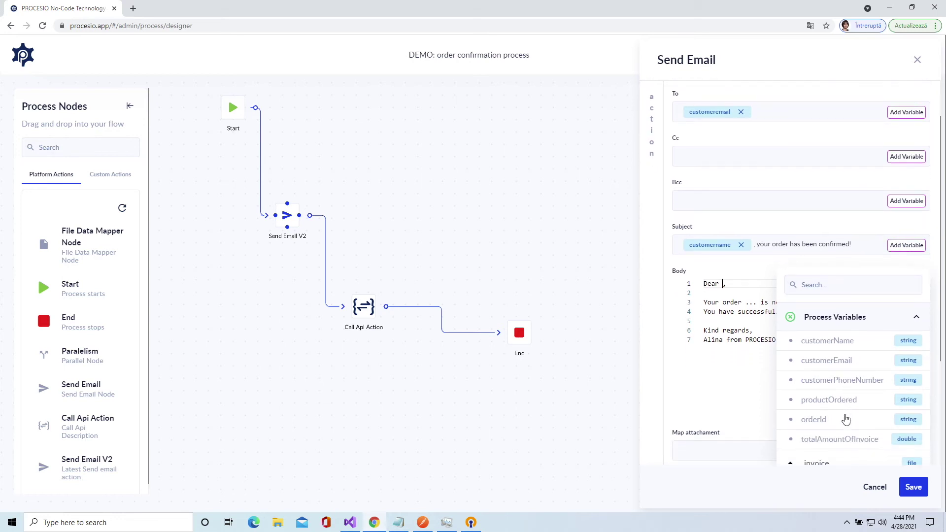
pyautogui.scroll(-2, 882, 328)
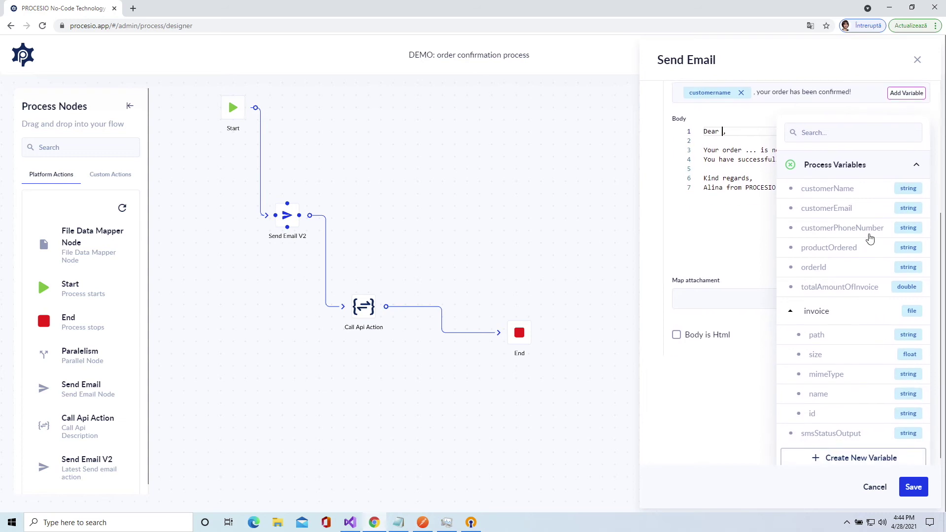
pyautogui.click(812, 191)
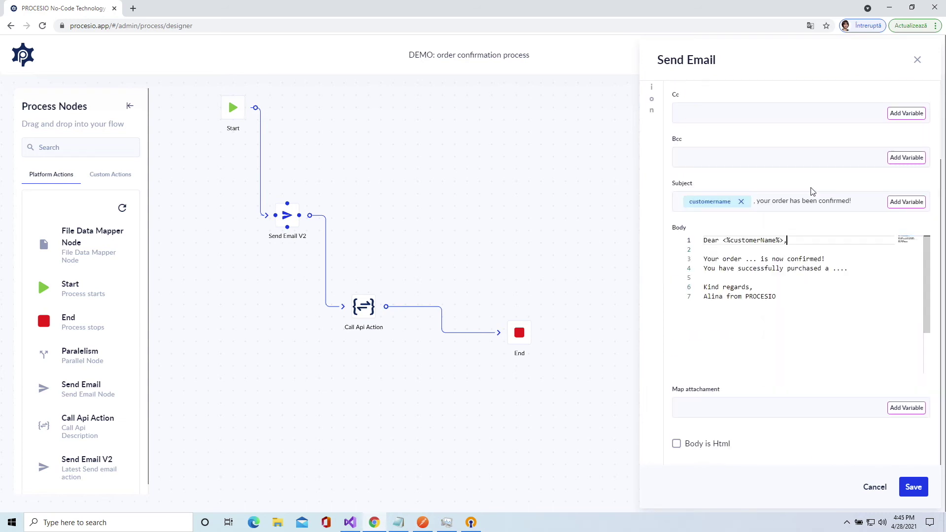
# - Replace the placeholder after 'Your order' with the <%orderId%> variable
pyautogui.doubleClick(749, 260)
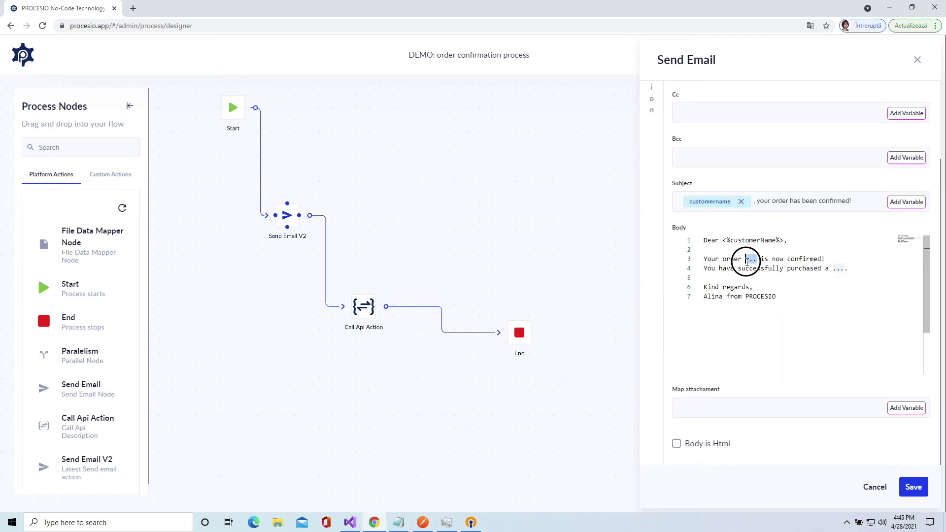
pyautogui.press('BackSpace')
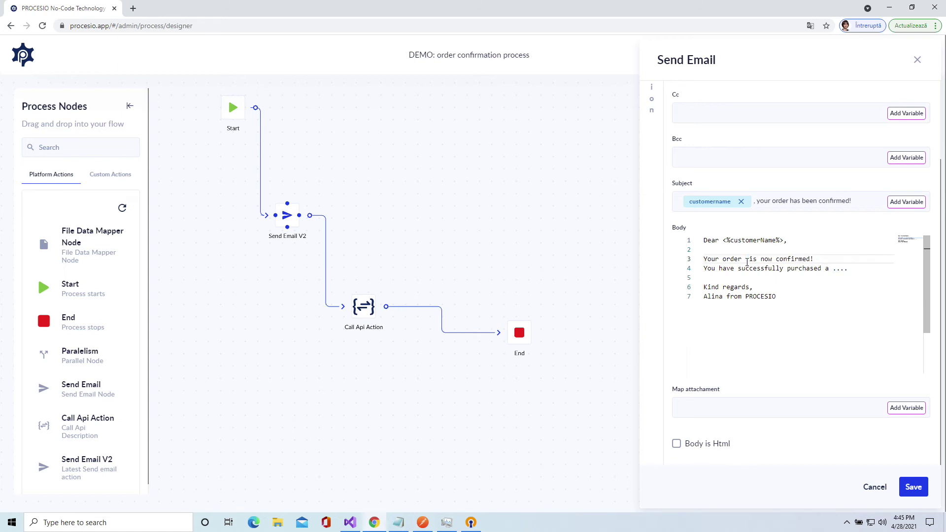
pyautogui.press('End')
pyautogui.press('Return')
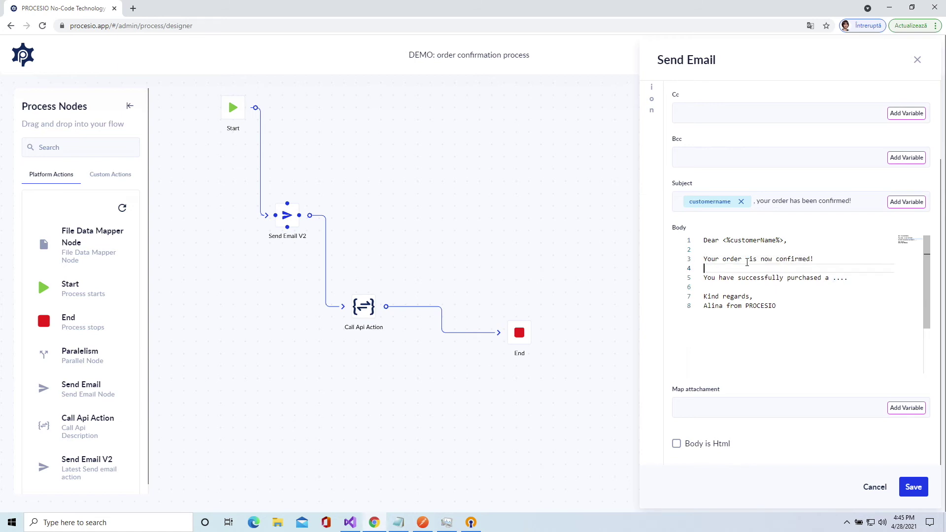
pyautogui.click(746, 259)
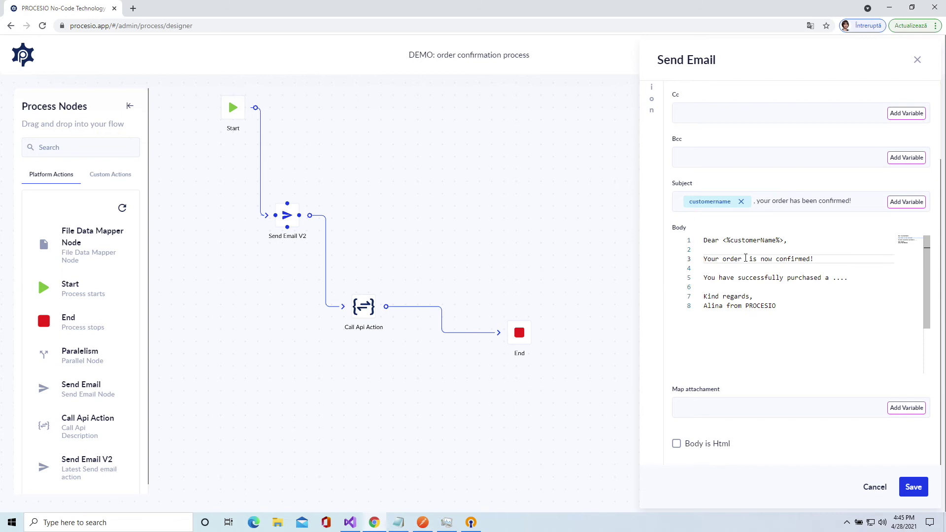
pyautogui.hotkey('ctrl', 'space')
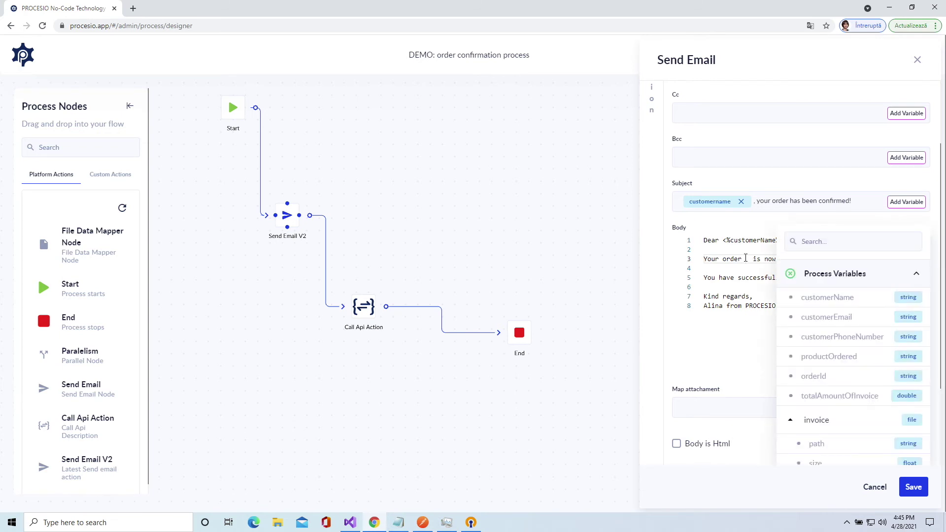
pyautogui.click(852, 383)
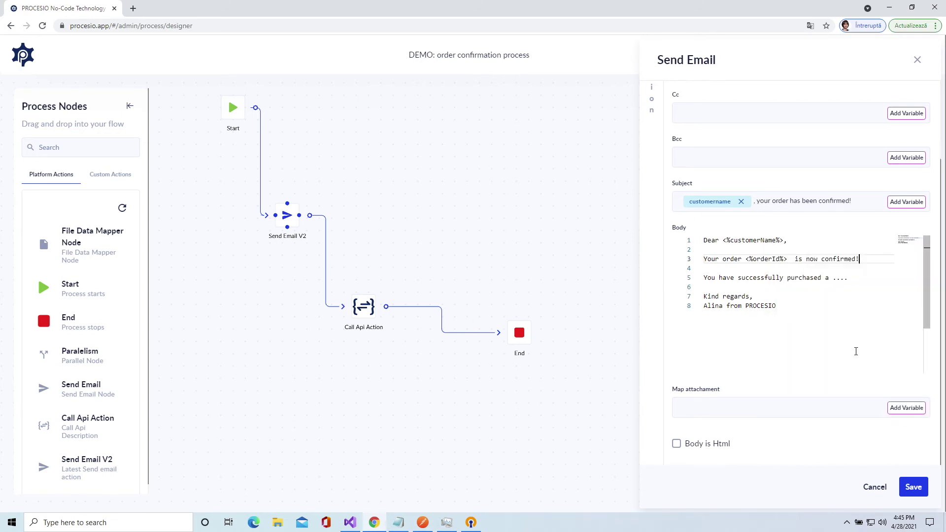
pyautogui.click(792, 260)
pyautogui.press('BackSpace')
# - Insert <%productOrdered%> after 'purchased a', end it with a period, and fix spacing before Kind regards
pyautogui.doubleClick(836, 280)
pyautogui.press('BackSpace')
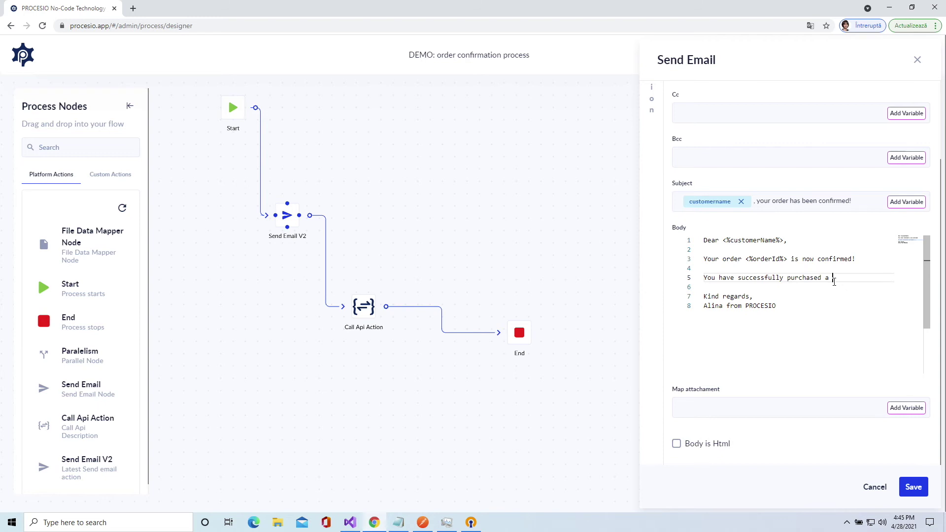
pyautogui.write('<%')
pyautogui.scroll(-1, 845, 340)
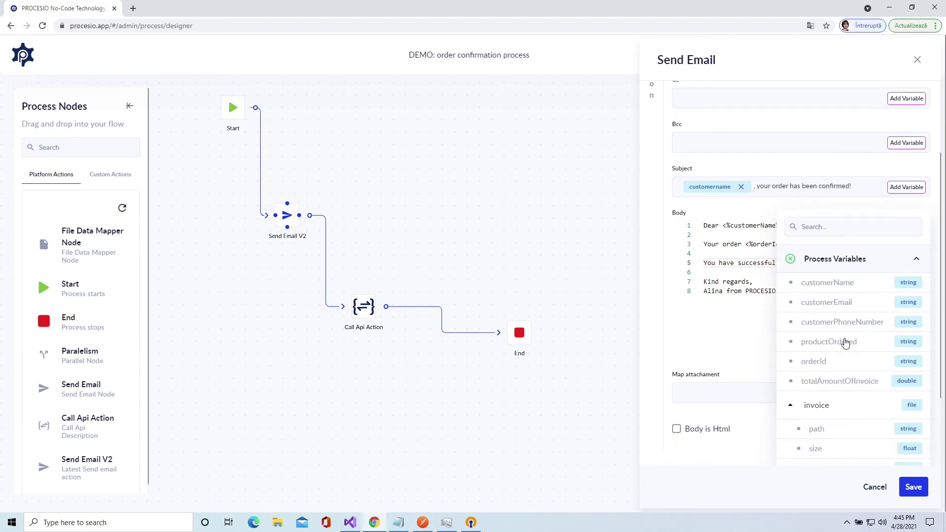
pyautogui.click(844, 342)
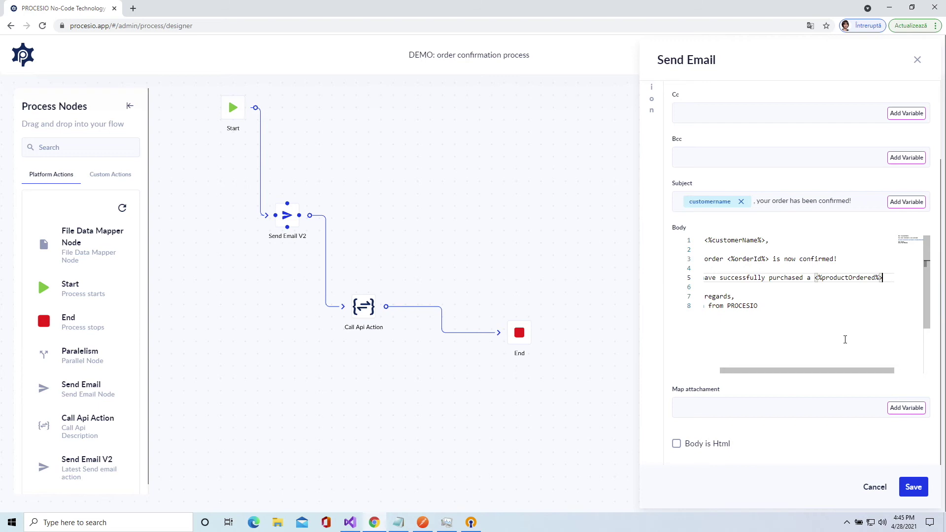
pyautogui.press('Down')
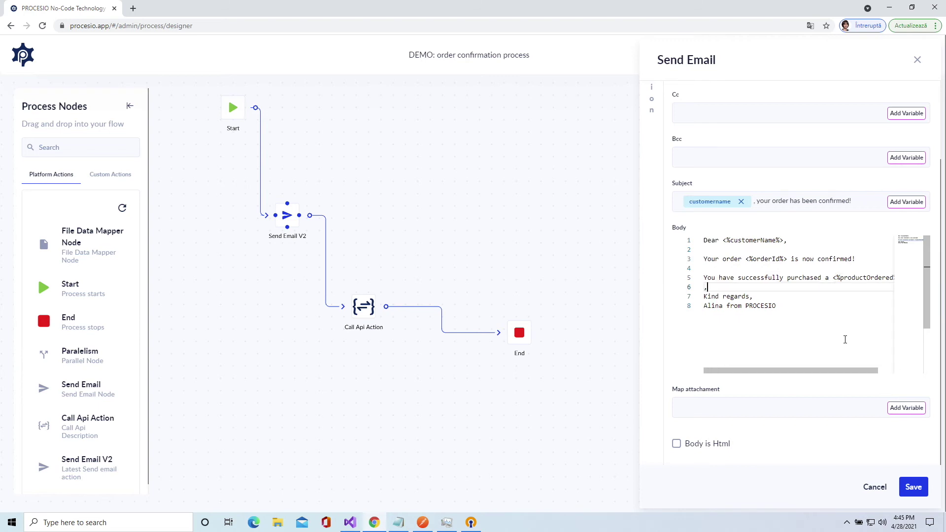
pyautogui.press('BackSpace')
pyautogui.write('.')
pyautogui.press('Down')
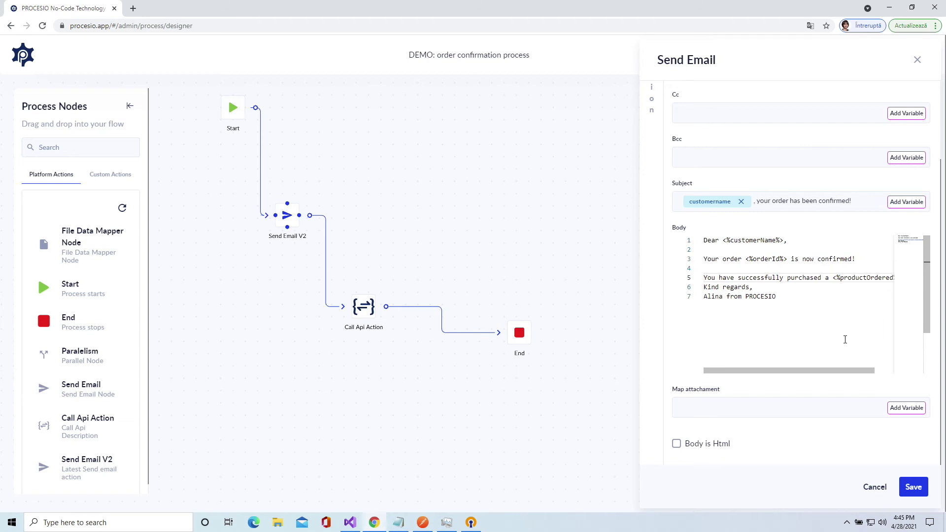
pyautogui.press('Return')
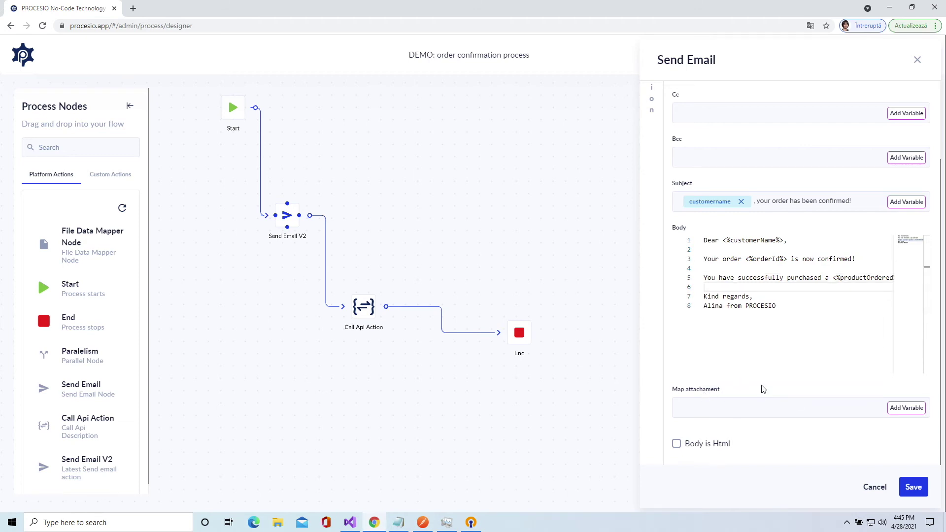
# - Map the invoice file variable as the email attachment
pyautogui.click(908, 411)
pyautogui.scroll(-6, 893, 419)
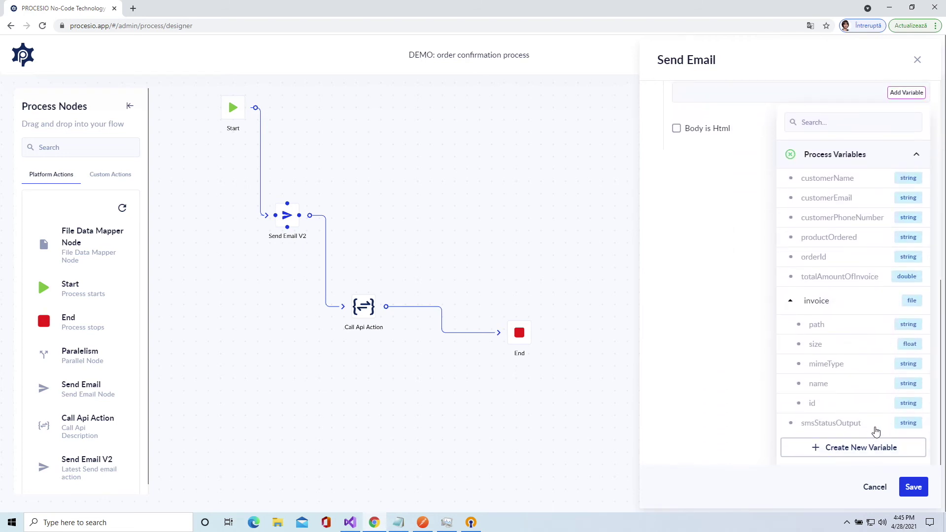
pyautogui.click(840, 301)
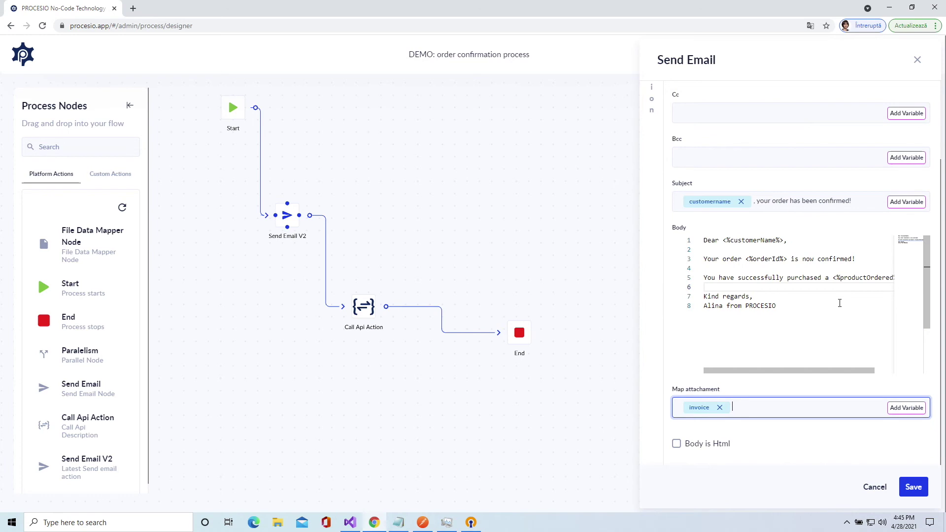
# - Save the email node and rename the Call Api Action node to 'SMS - order confirmed'
pyautogui.click(921, 488)
pyautogui.click(902, 487)
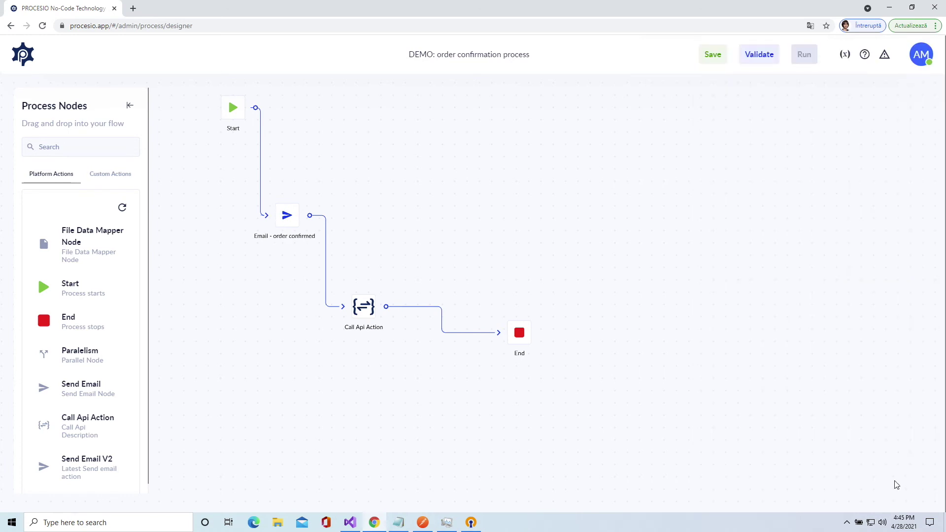
pyautogui.click(367, 316)
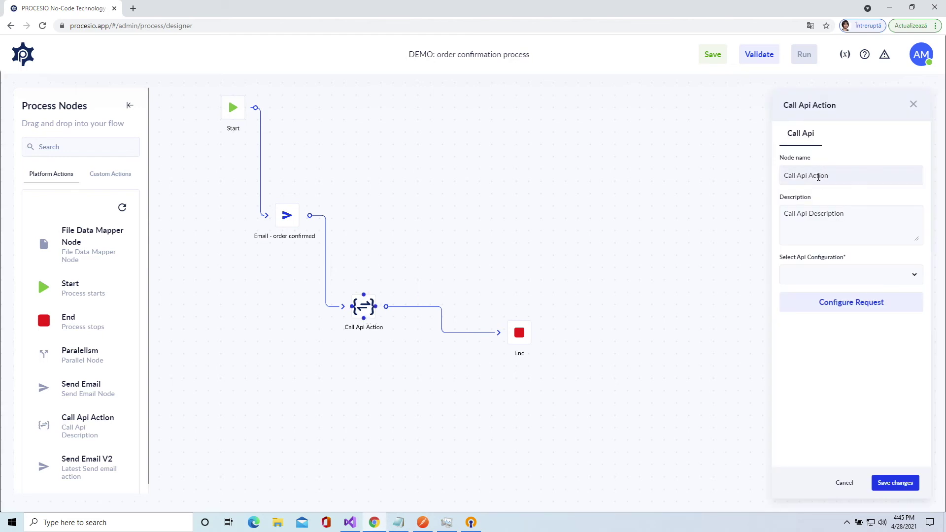
pyautogui.moveTo(833, 176); pyautogui.dragTo(759, 173)
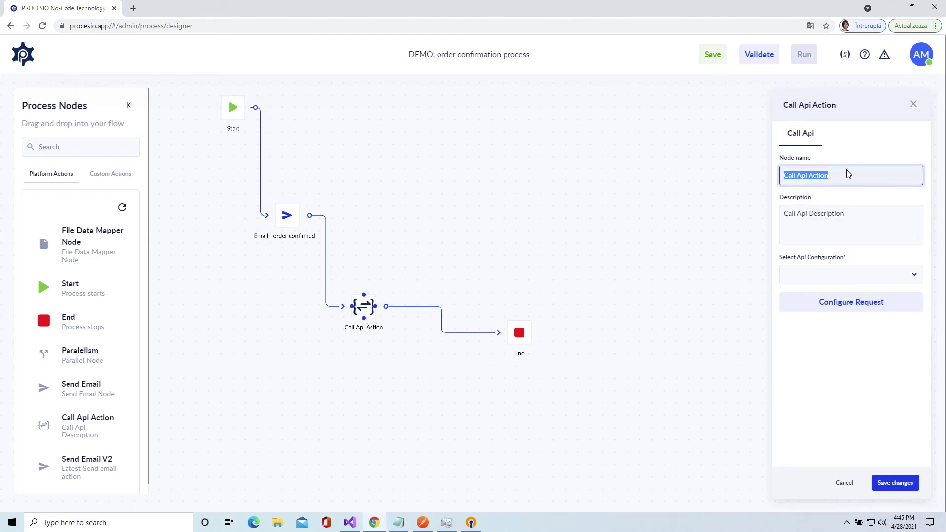
pyautogui.write('SMS')
pyautogui.write('- order confirmed')
pyautogui.click(850, 249)
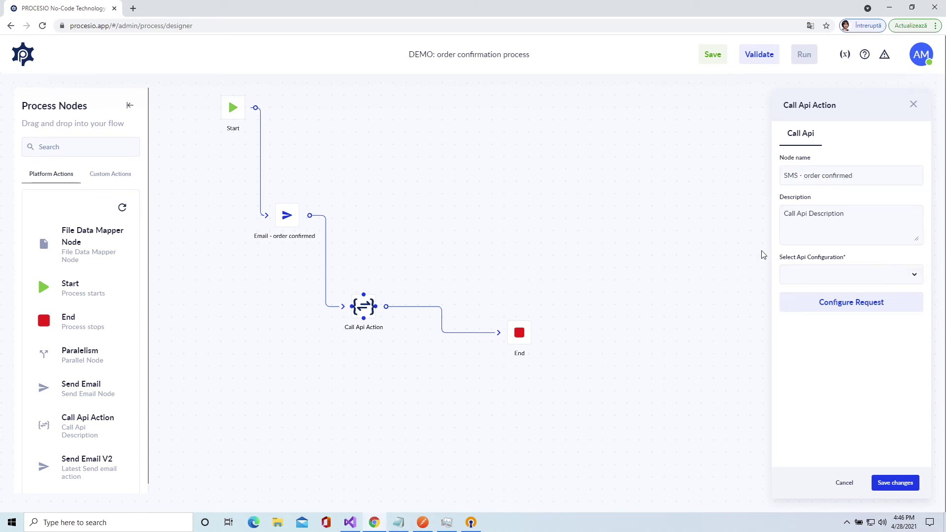
# - Select the 'SMSO - credentiale' API configuration for the SMS node
pyautogui.click(818, 275)
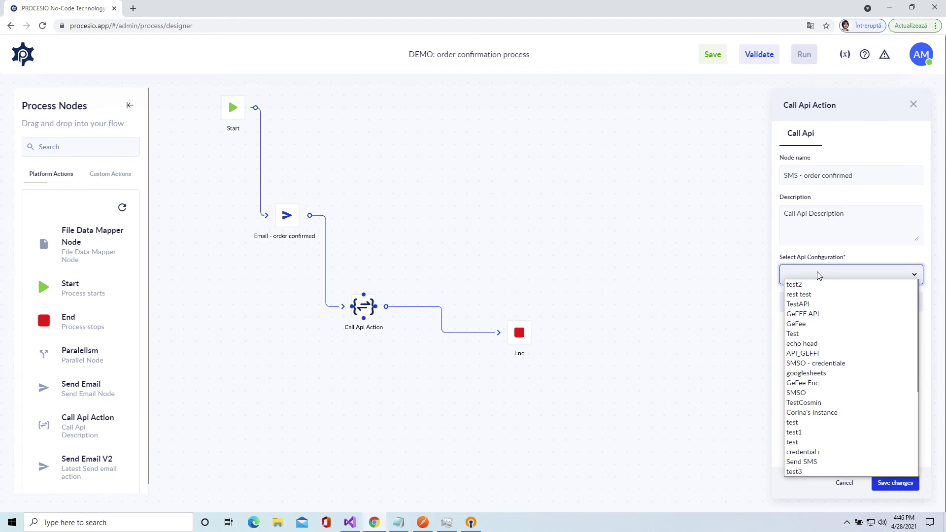
pyautogui.press('s')
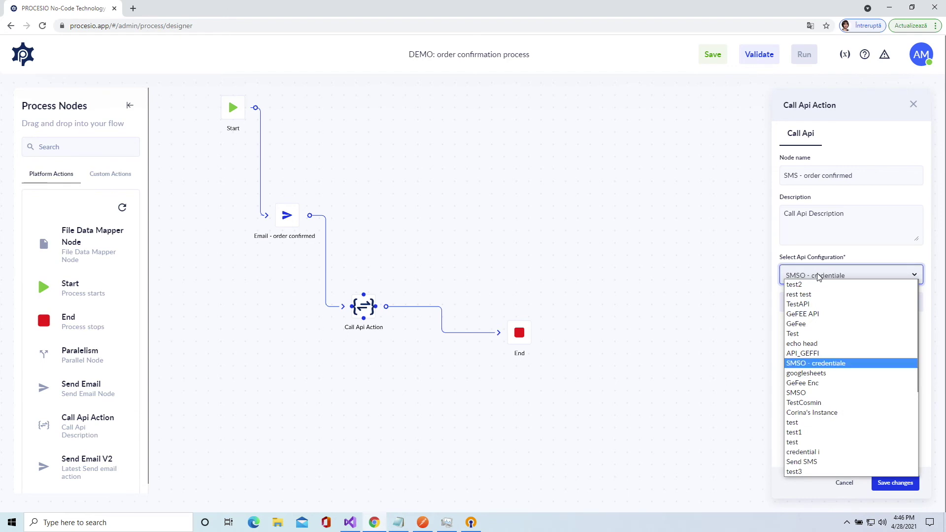
pyautogui.click(817, 363)
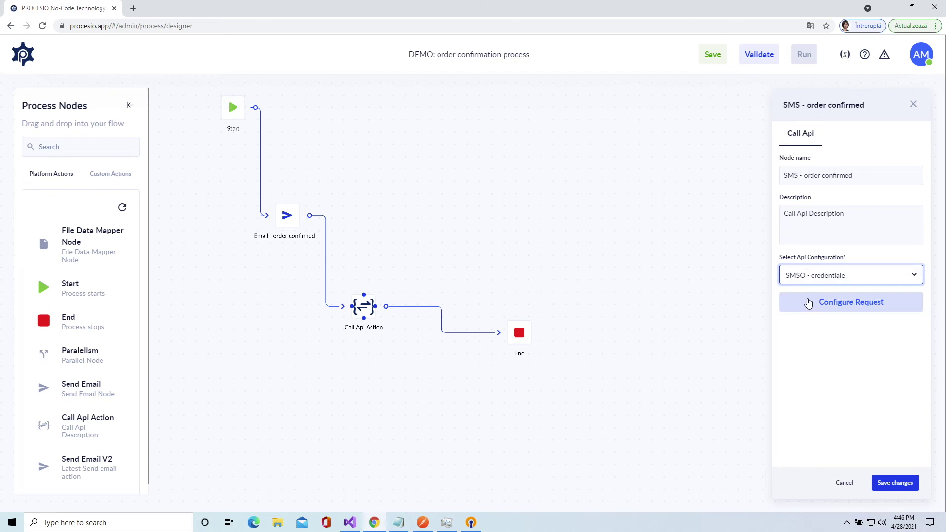
# - Set the SMS request method to POST
pyautogui.click(859, 307)
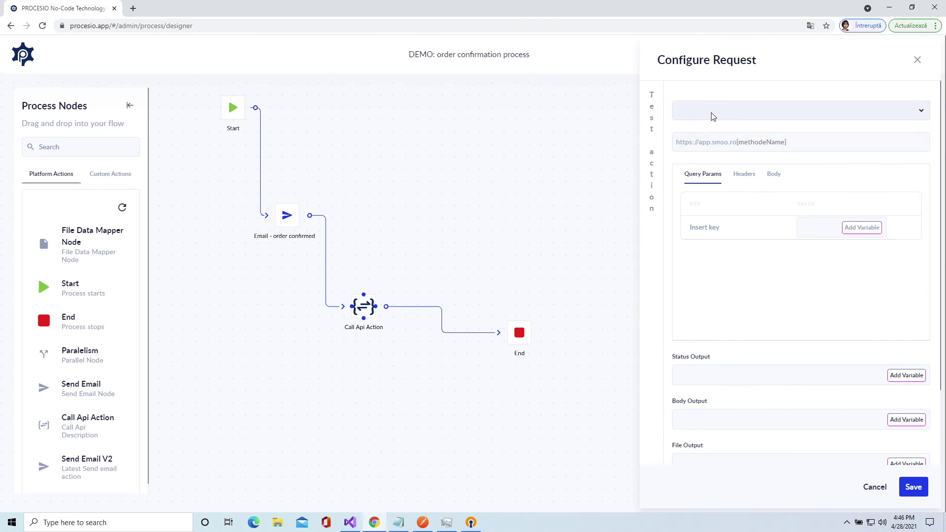
pyautogui.click(775, 112)
pyautogui.click(774, 112)
pyautogui.click(774, 111)
pyautogui.click(778, 120)
# - Replace {methodeName} in the request URL with /api/v1/send copied from Notepad
pyautogui.click(766, 141)
pyautogui.click(739, 144)
pyautogui.click(398, 522)
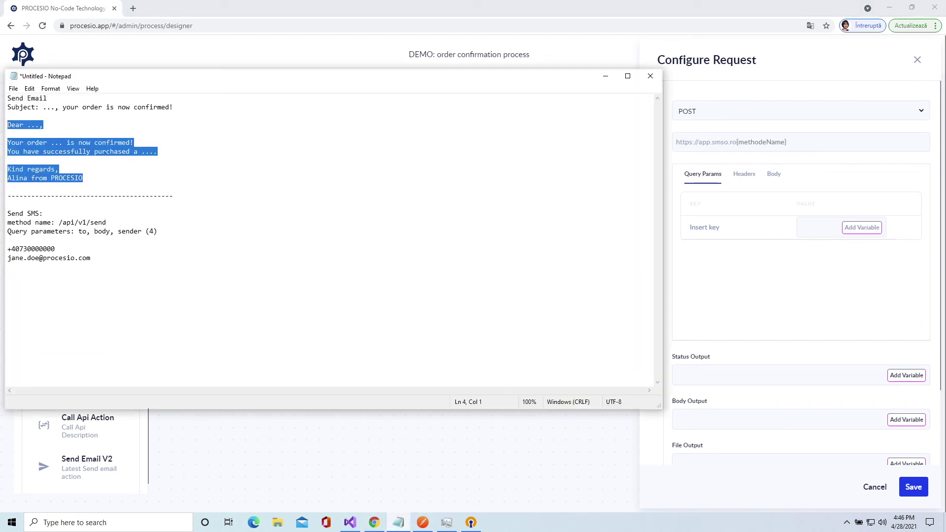
pyautogui.moveTo(106, 223); pyautogui.dragTo(60, 223)
pyautogui.hotkey('ctrl', 'c')
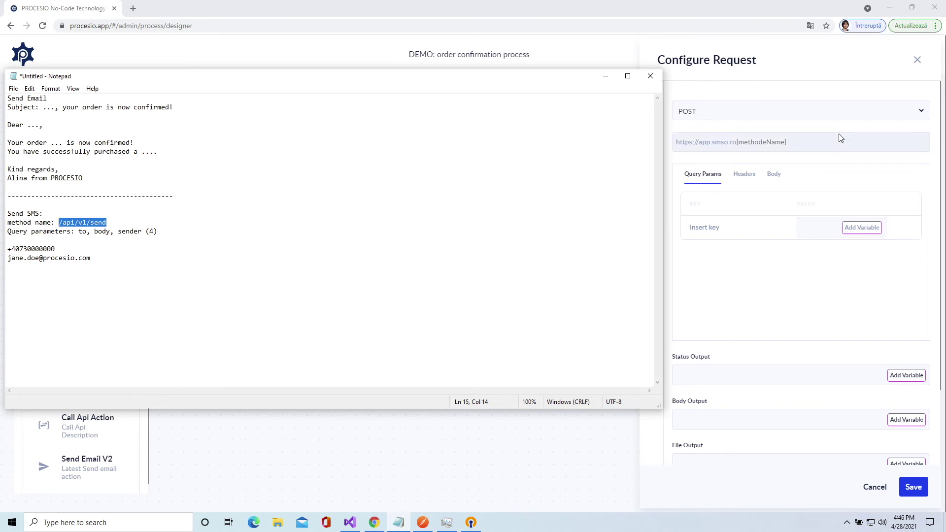
pyautogui.click(821, 146)
pyautogui.hotkey('ctrl', 'v')
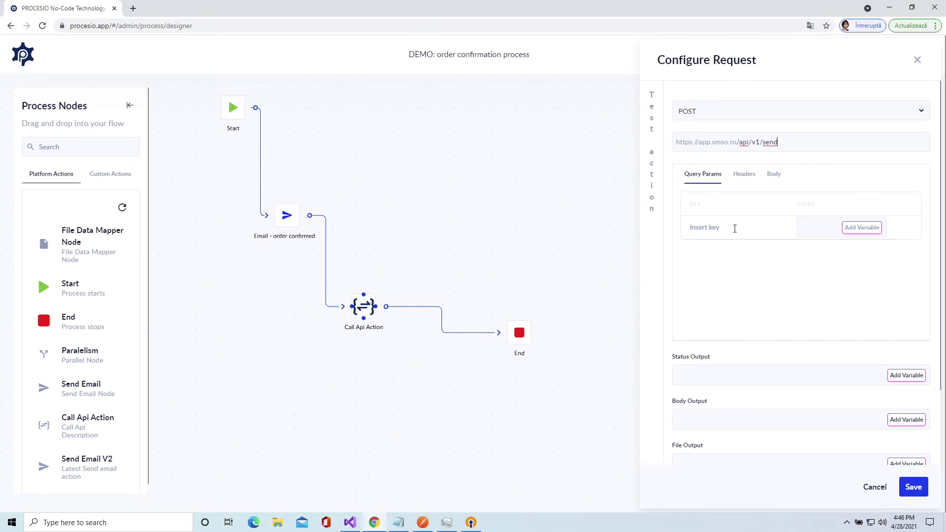
# - Add a 'to' query parameter set to the customerPhoneNumber variable
pyautogui.click(735, 229)
pyautogui.write('to')
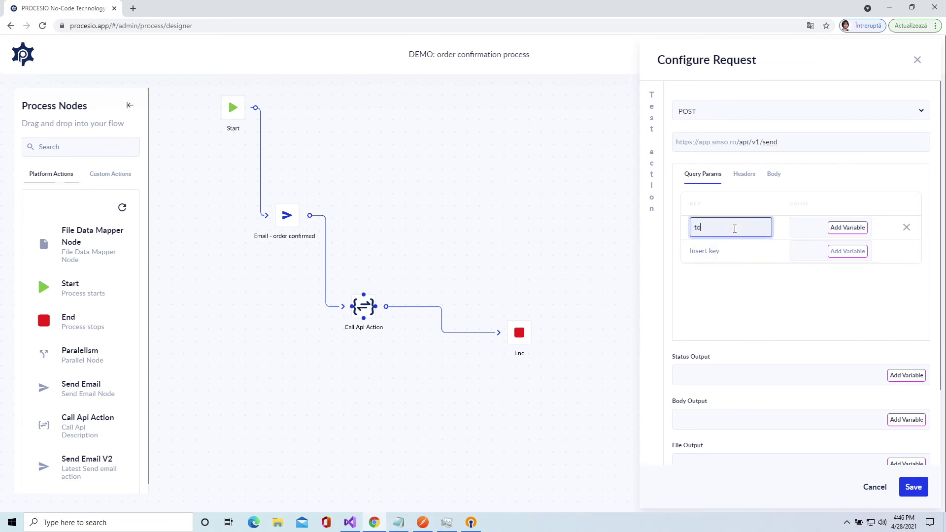
pyautogui.click(848, 227)
pyautogui.scroll(-1, 799, 290)
pyautogui.scroll(-3, 799, 290)
pyautogui.click(794, 289)
# - Add a 'body' parameter: customerName, ', your order', orderId, 'has been confirmed! Thank you for your purchase!'
pyautogui.click(740, 251)
pyautogui.write('body')
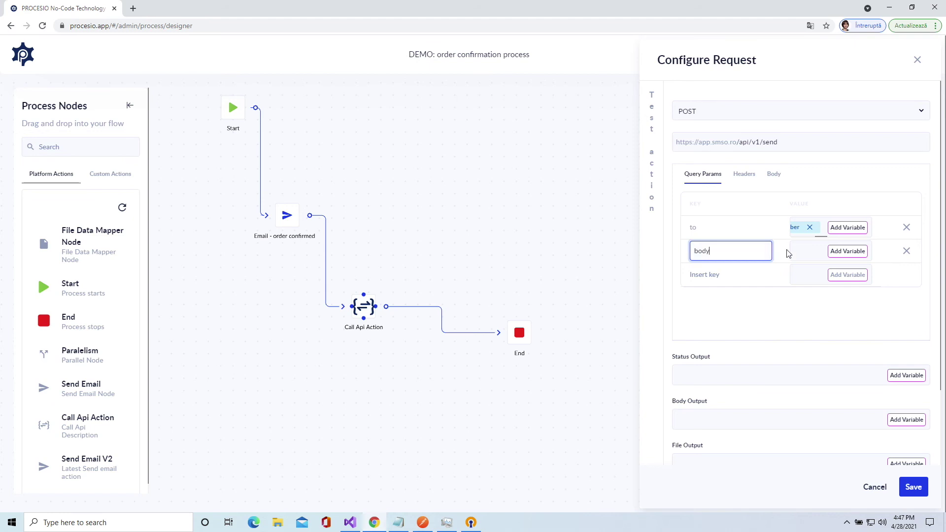
pyautogui.click(795, 251)
pyautogui.click(854, 254)
pyautogui.scroll(-2, 798, 291)
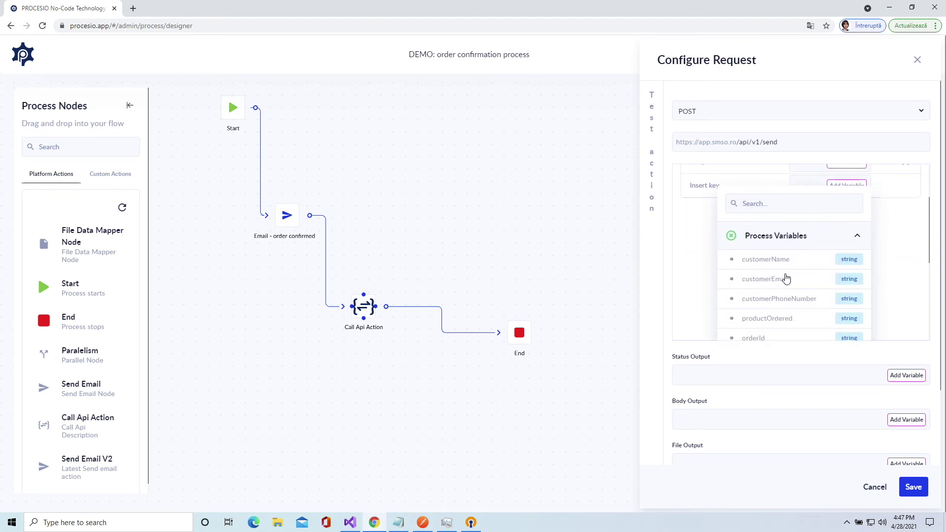
pyautogui.click(781, 260)
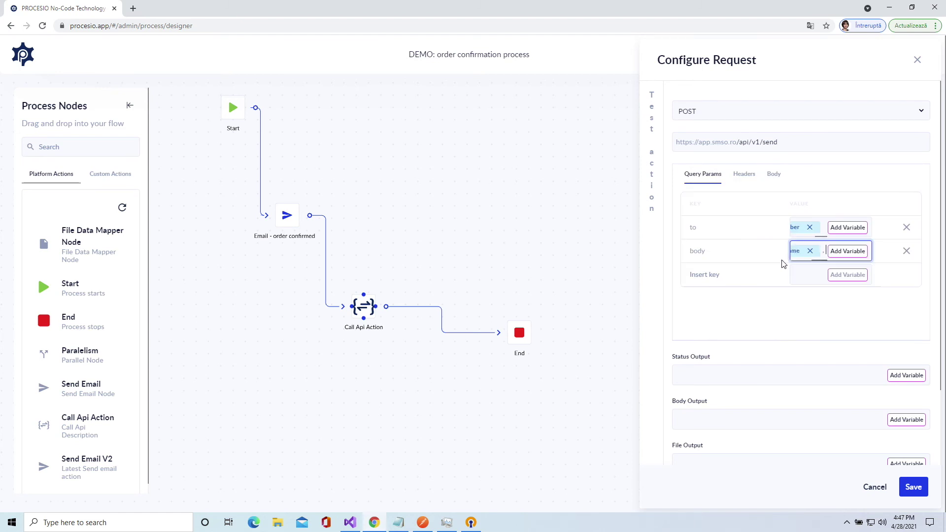
pyautogui.write(', your order')
pyautogui.click(838, 251)
pyautogui.scroll(-3, 778, 312)
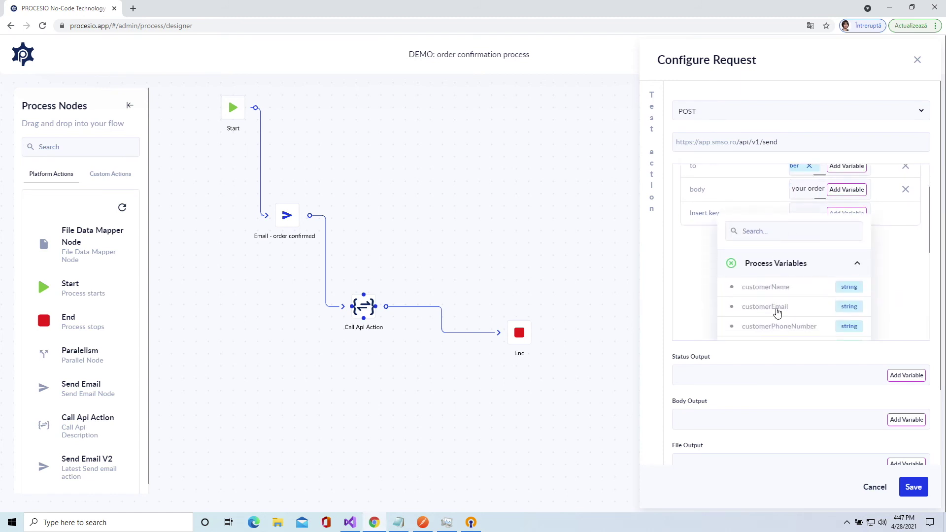
pyautogui.click(773, 304)
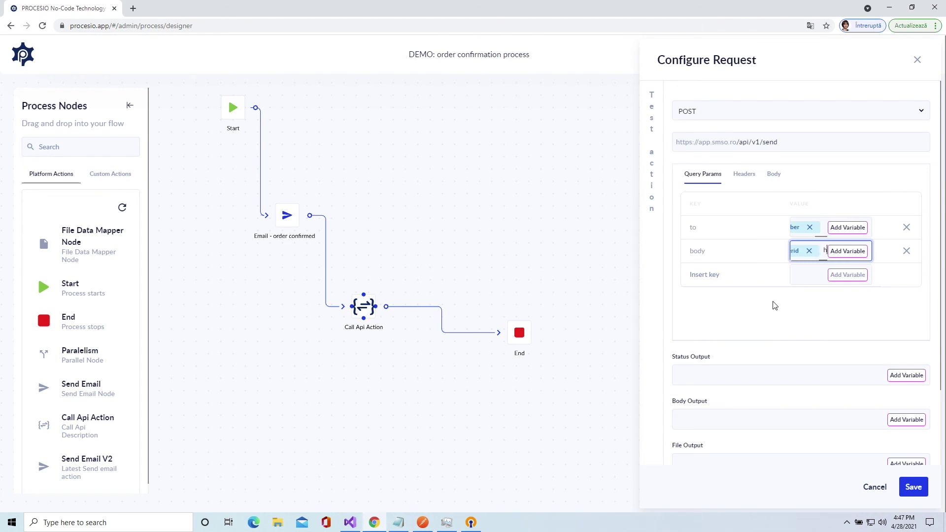
pyautogui.write('has been conf')
pyautogui.write('irmed')
pyautogui.write('! Thank')
pyautogui.write(' you for')
pyautogui.write(' your purch')
pyautogui.write('ase')
pyautogui.write('!')
# - Add a 'sender' query parameter with value 4
pyautogui.click(727, 274)
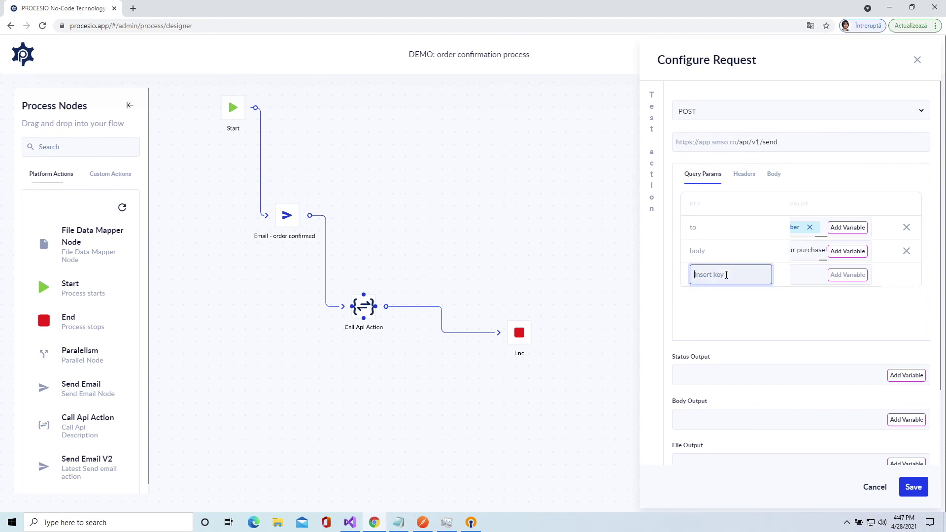
pyautogui.write('sender')
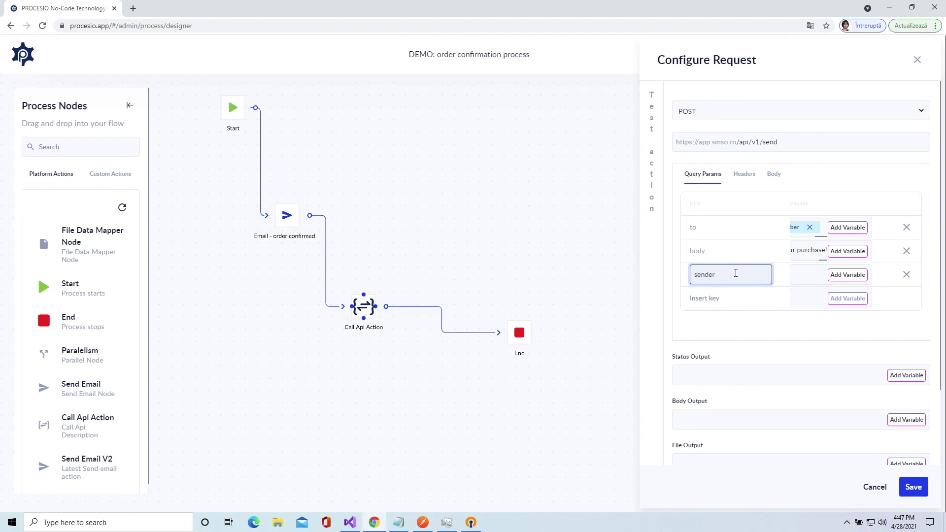
pyautogui.click(798, 274)
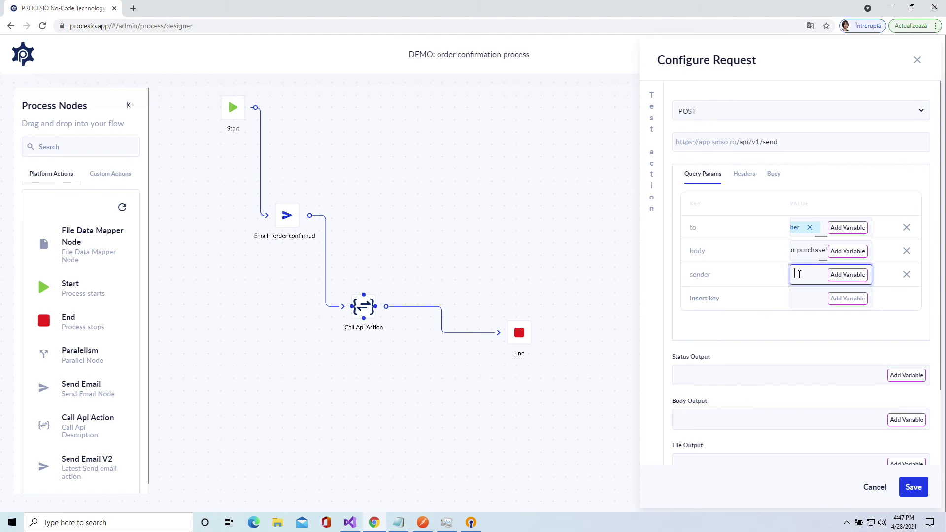
pyautogui.write('4')
pyautogui.click(808, 332)
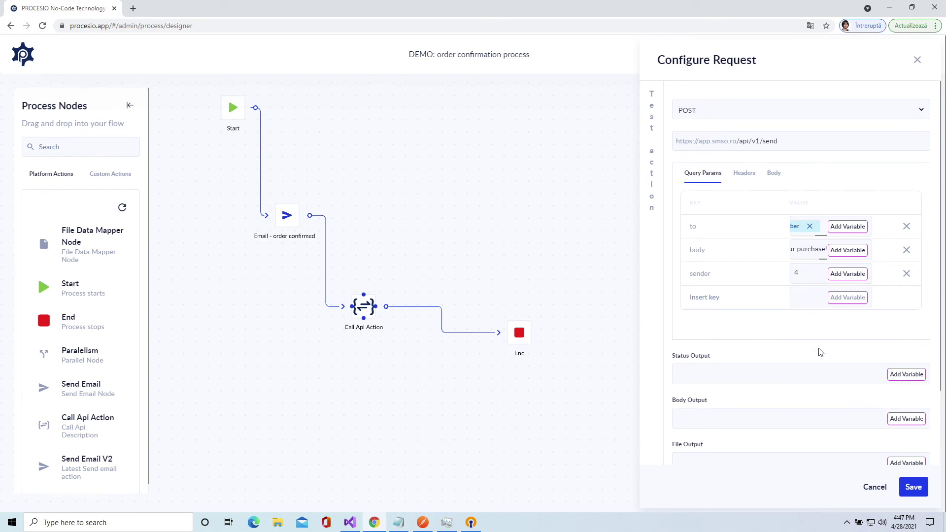
# - Map the request's status output to smsStatusOutput and save the request configuration
pyautogui.scroll(-1, 821, 352)
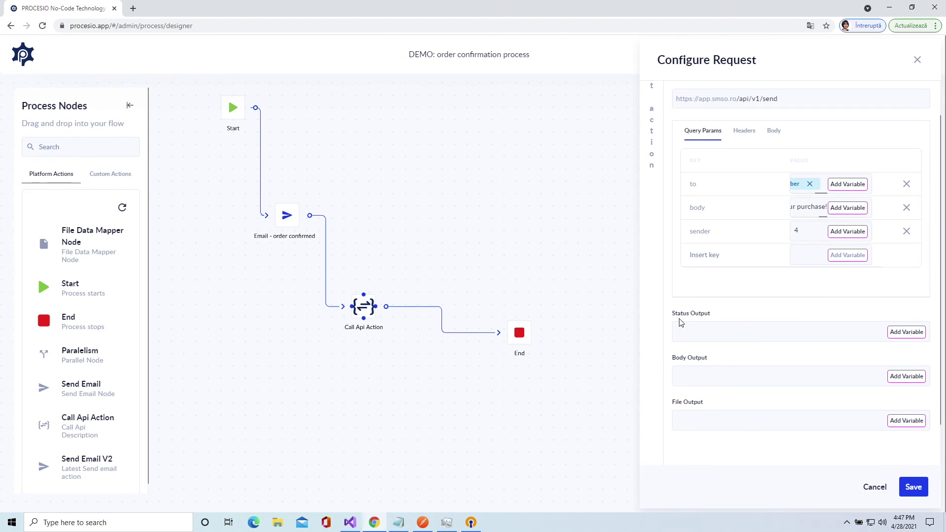
pyautogui.click(907, 333)
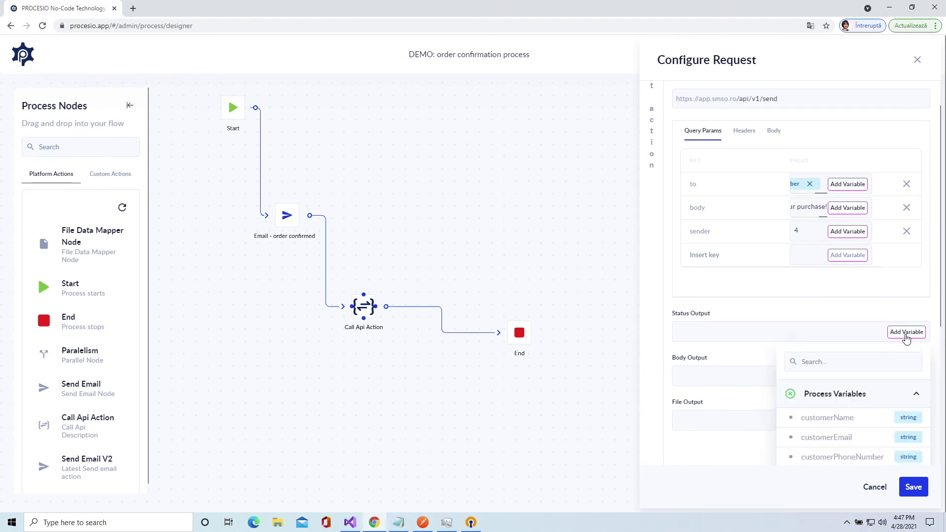
pyautogui.scroll(-5, 880, 395)
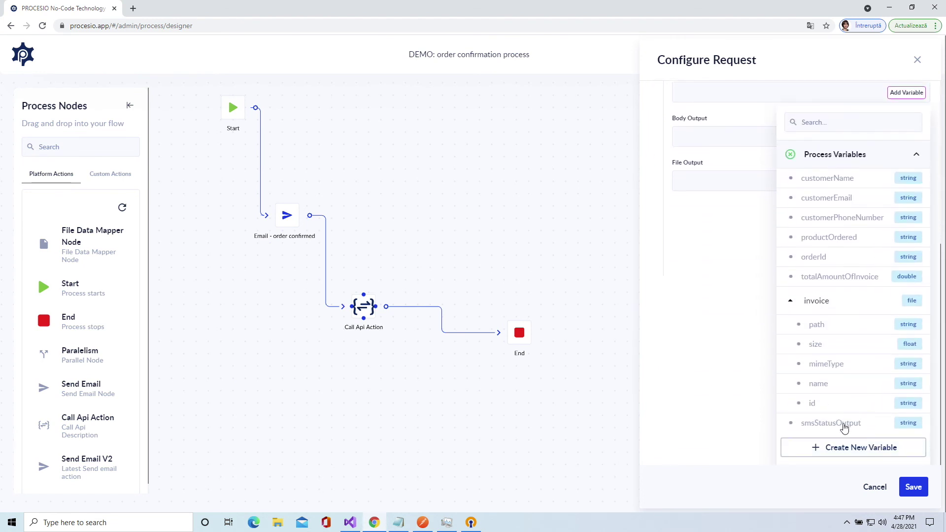
pyautogui.click(850, 425)
pyautogui.scroll(2, 806, 345)
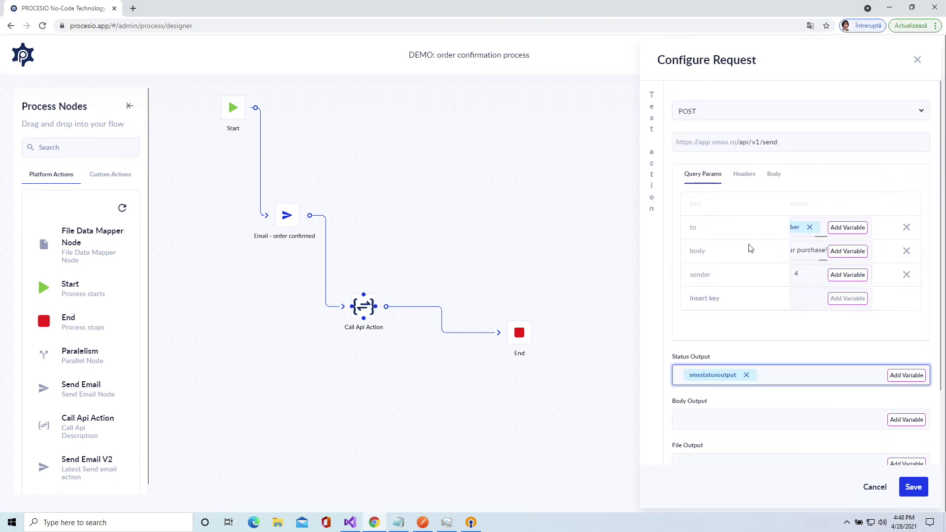
pyautogui.click(925, 493)
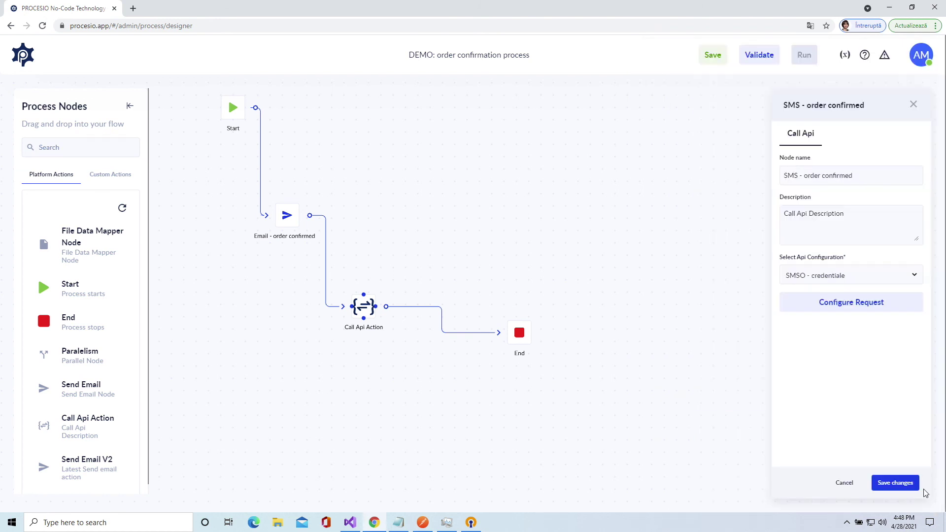
# - Save the SMS node and the flow, validate it, and open the Run Process form
pyautogui.click(891, 482)
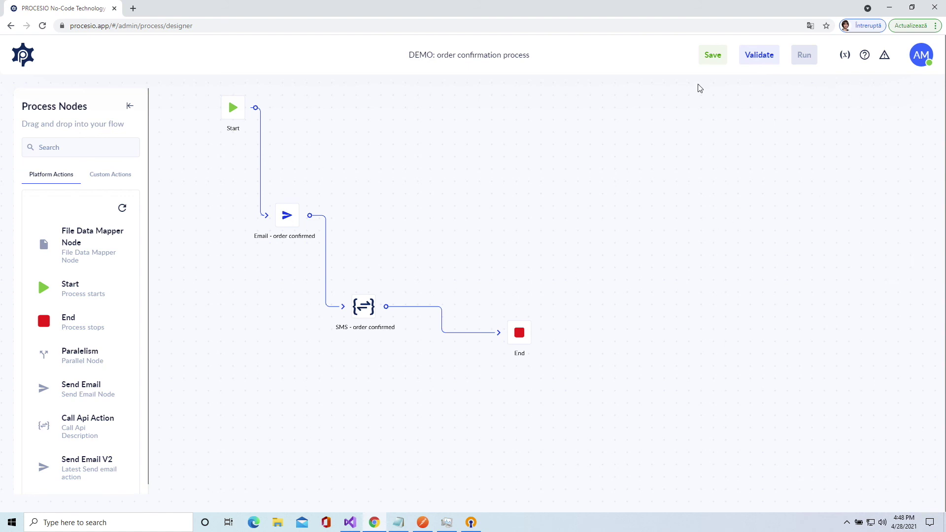
pyautogui.click(712, 57)
pyautogui.click(758, 56)
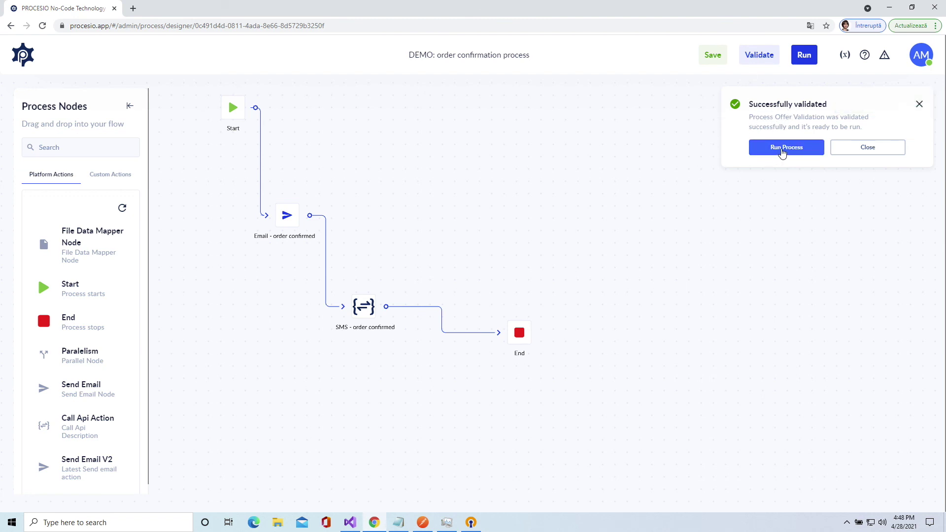
pyautogui.click(783, 151)
pyautogui.click(559, 170)
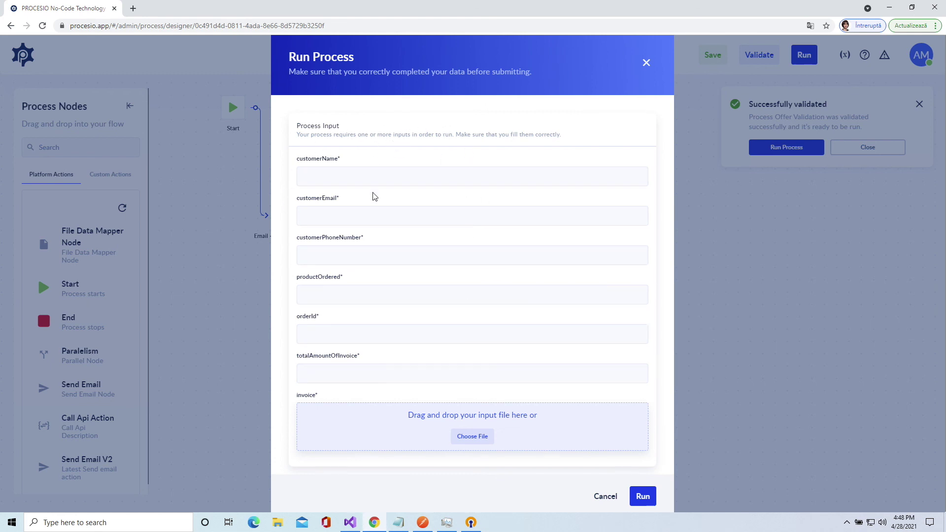
# - Enter the test customer's full name and e-mail address in the run form
pyautogui.click(363, 176)
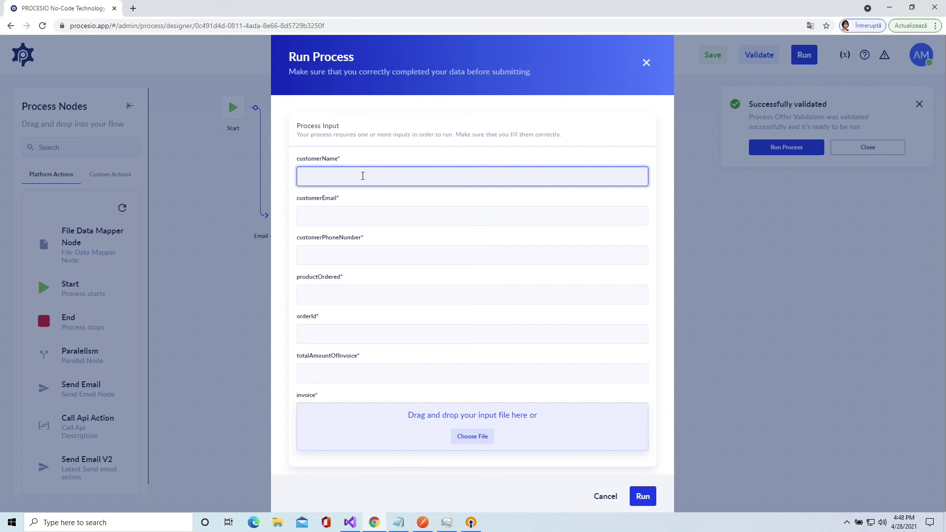
pyautogui.write('ane Doe')
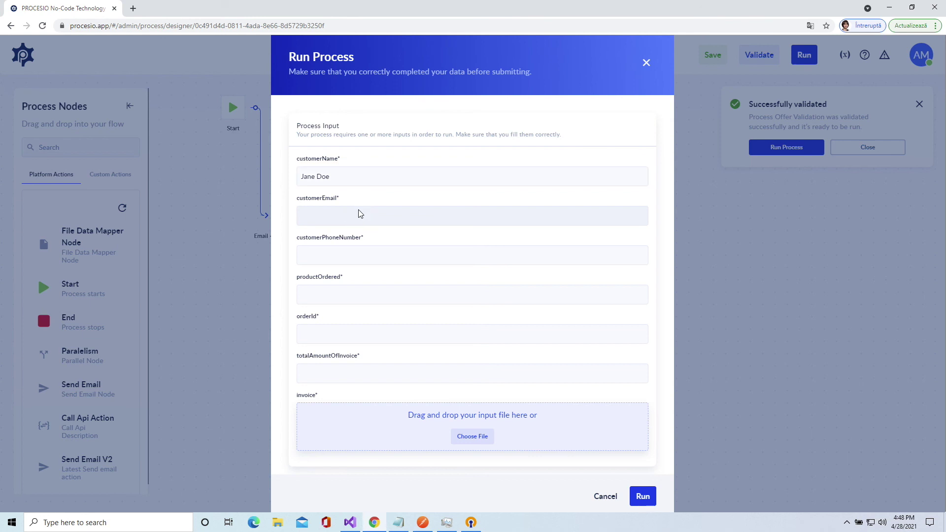
pyautogui.click(359, 214)
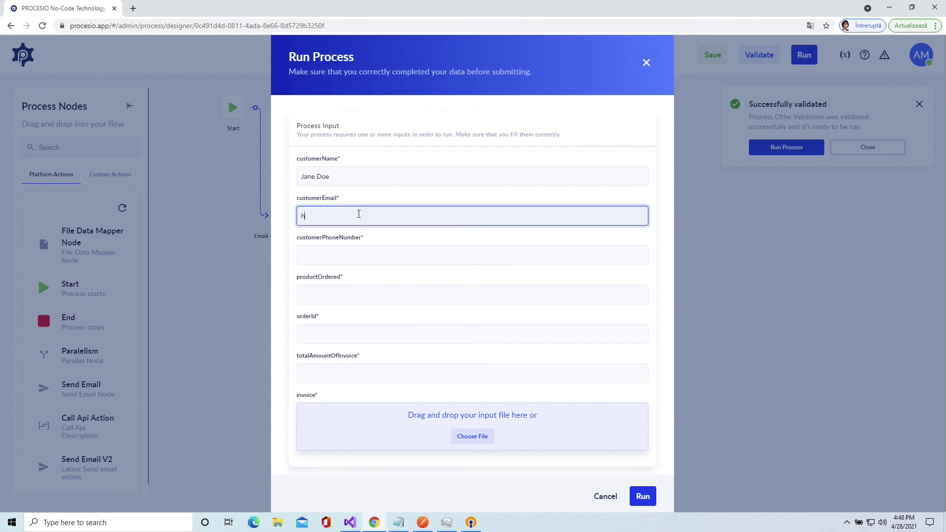
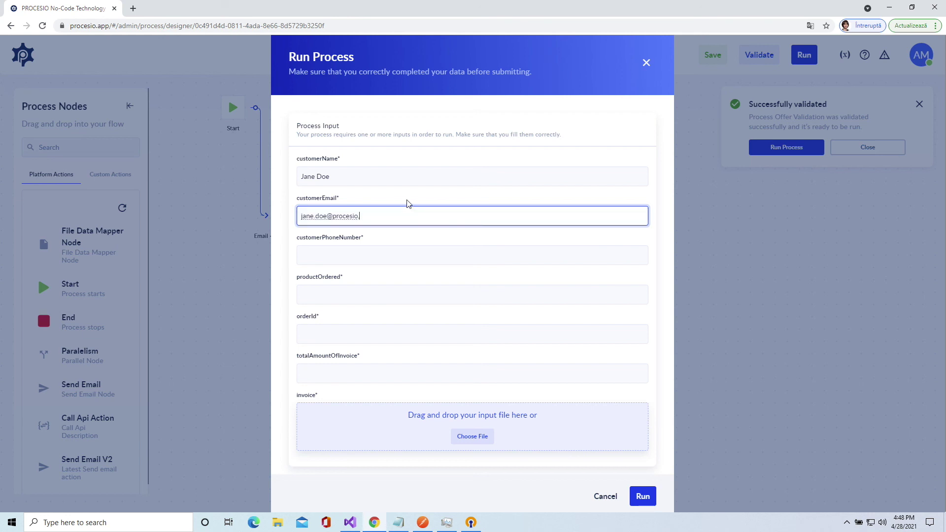
# - Paste the test phone number from Notepad into customerPhoneNumber
pyautogui.click(382, 250)
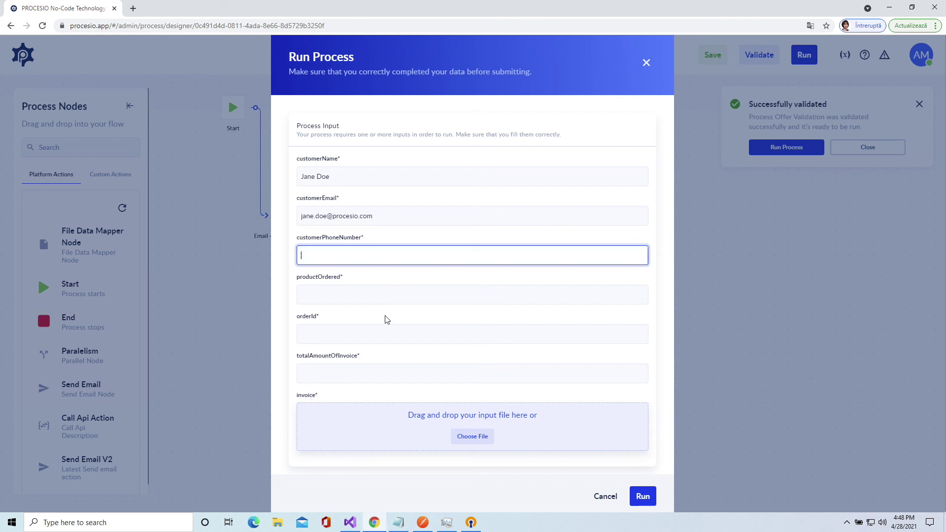
pyautogui.click(398, 522)
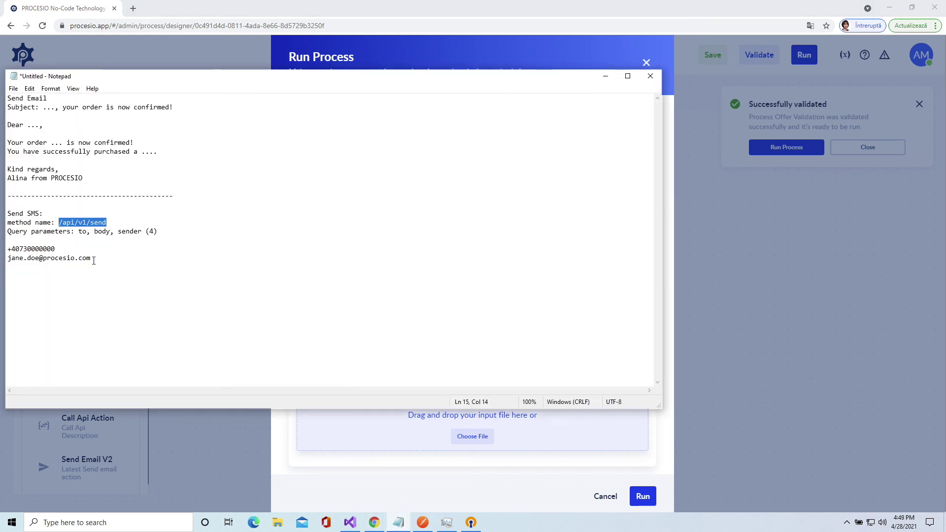
pyautogui.moveTo(55, 249); pyautogui.dragTo(8, 249)
pyautogui.hotkey('ctrl', 'c')
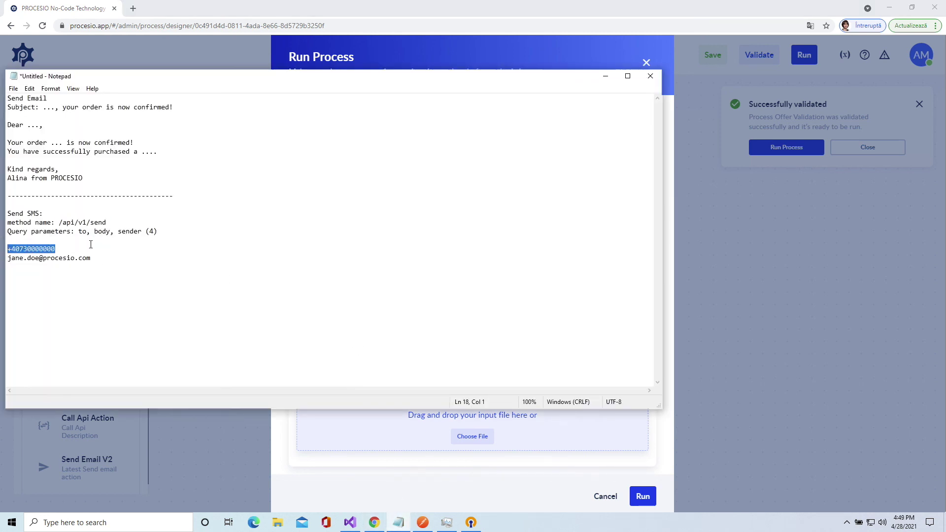
pyautogui.click(535, 458)
pyautogui.click(370, 251)
pyautogui.click(371, 251)
pyautogui.hotkey('ctrl', 'v')
# - Set productOrdered to 'PROCESIO Freemium Lincesi', orderId to 9998, and invoice total 0.0
pyautogui.click(365, 292)
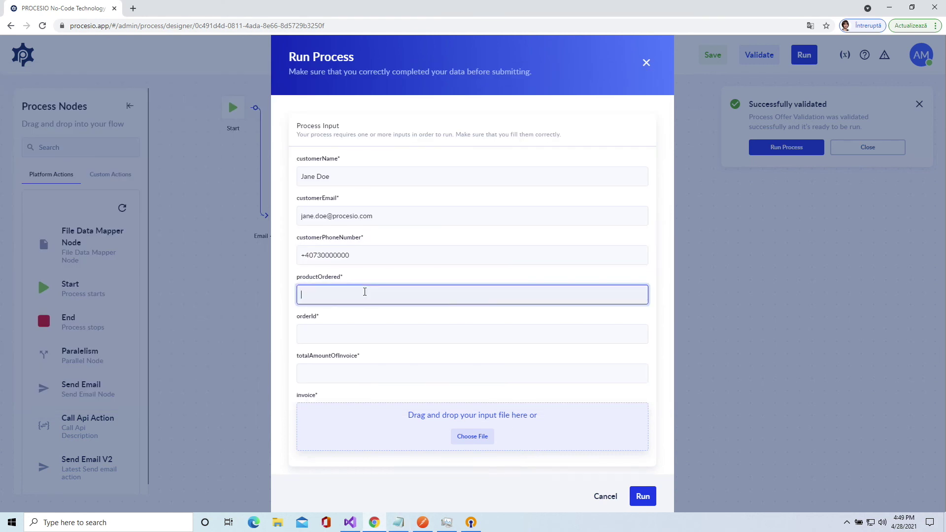
pyautogui.write('PROCESIO Freemium Lincesi')
pyautogui.click(359, 334)
pyautogui.write('9998800')
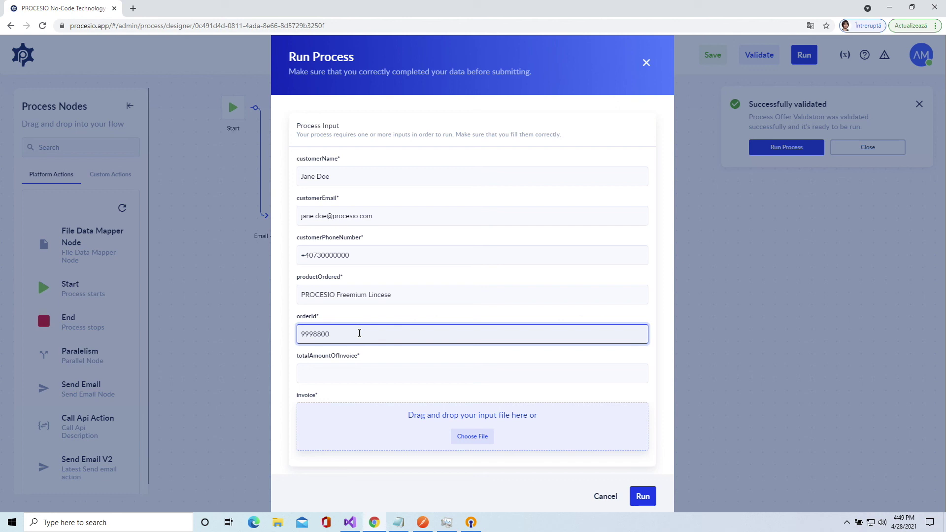
pyautogui.click(360, 374)
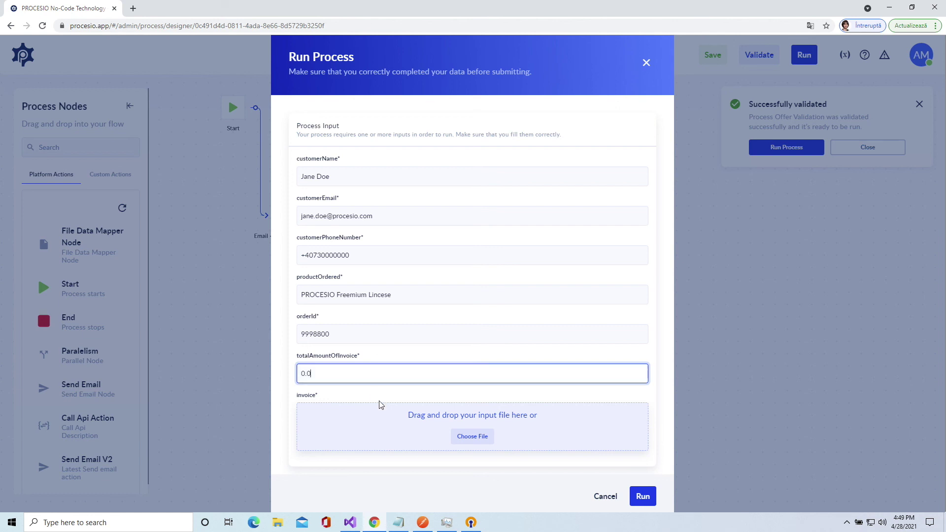
pyautogui.click(484, 437)
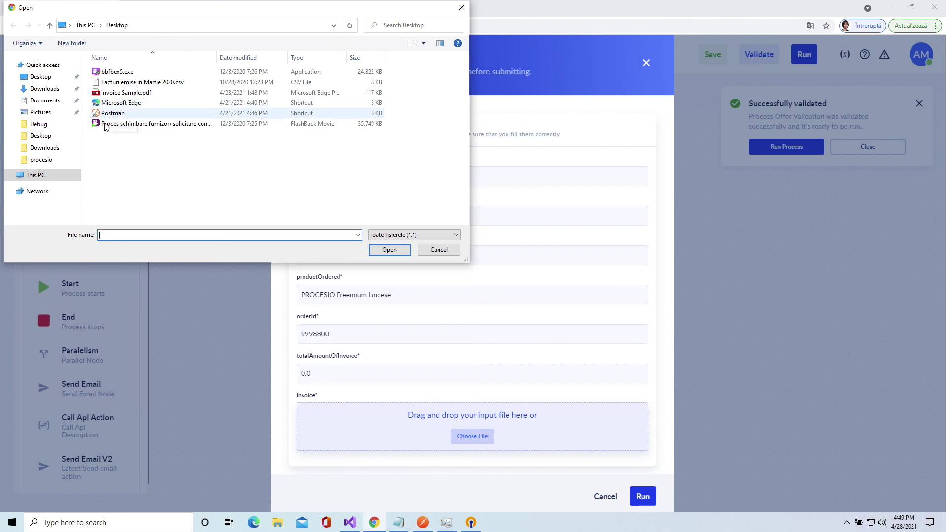
# - Attach Invoice Sample.pdf as the invoice and run the process with the test inputs
pyautogui.click(129, 93)
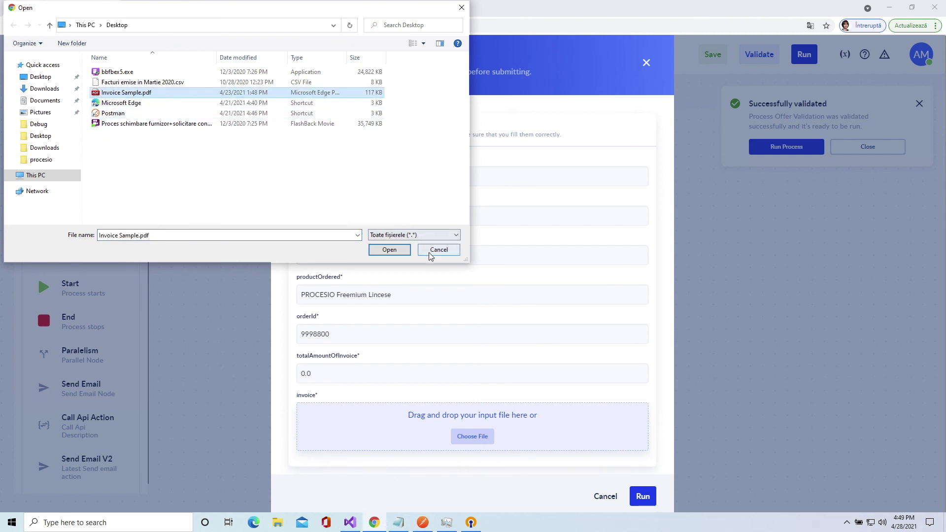
pyautogui.click(390, 250)
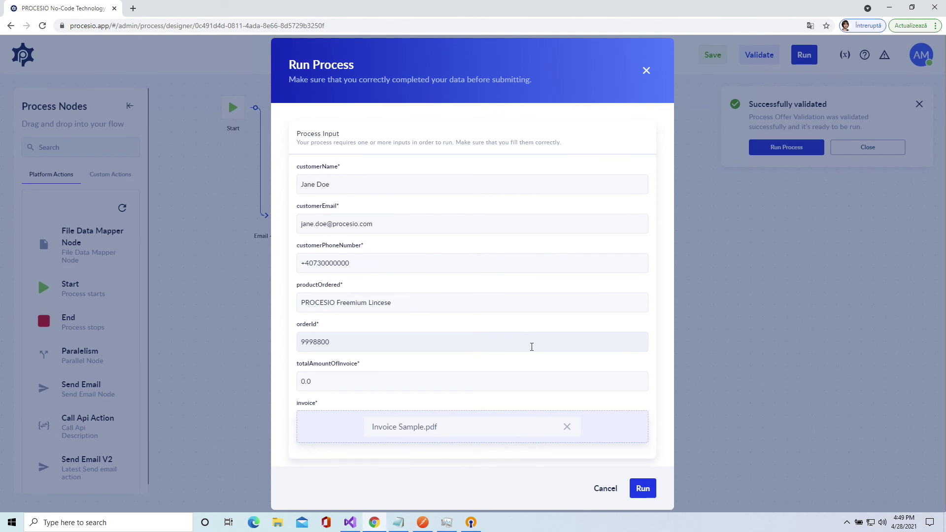
pyautogui.click(644, 489)
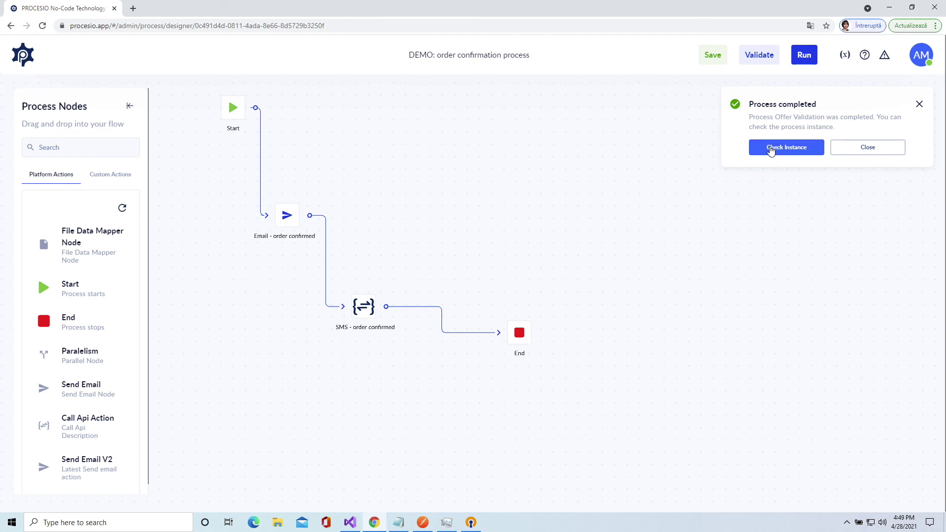
# - Open Check Instance and pan the canvas to see the SMS and End nodes
pyautogui.click(771, 150)
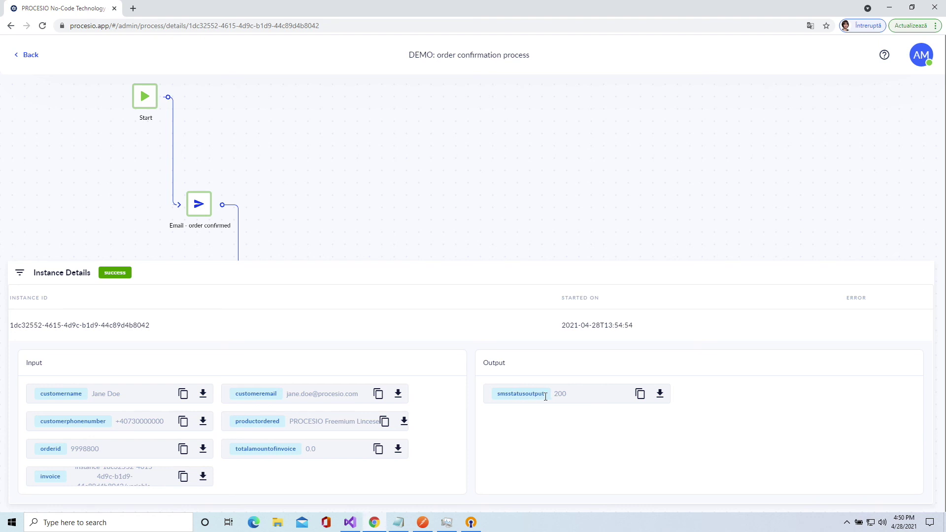
pyautogui.moveTo(470, 230); pyautogui.dragTo(465, 175)
pyautogui.moveTo(373, 168); pyautogui.dragTo(403, 238)
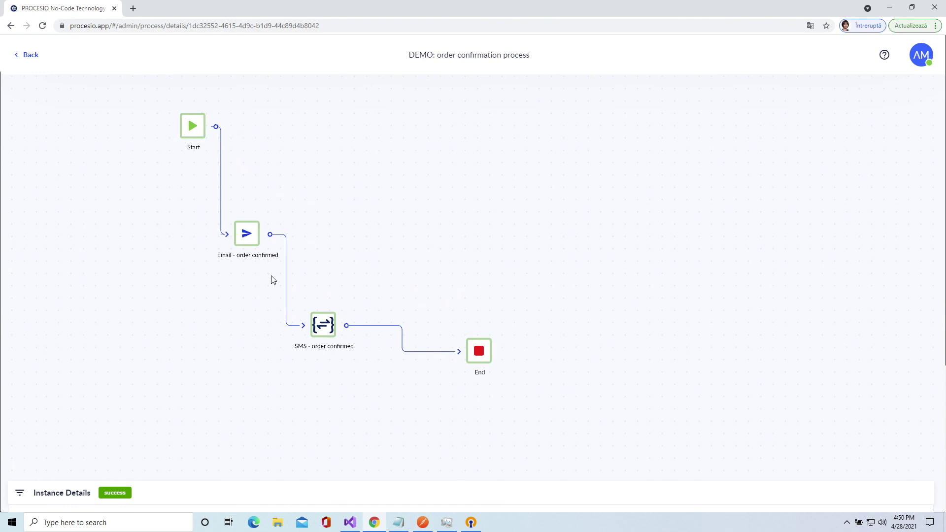